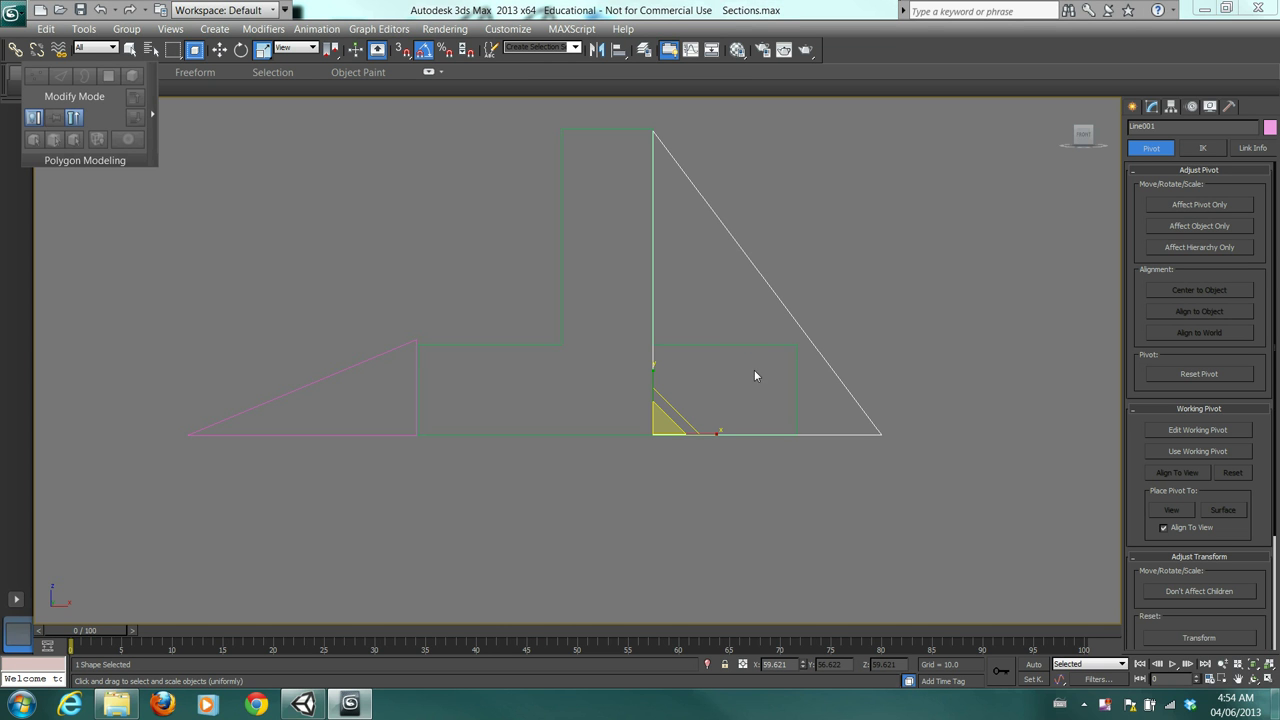
# Lengthen Tee001's stem to 74.4 and raise it so its flange meets the triangles' base line
pyautogui.moveTo(673, 330); pyautogui.dragTo(640, 372, button='middle')
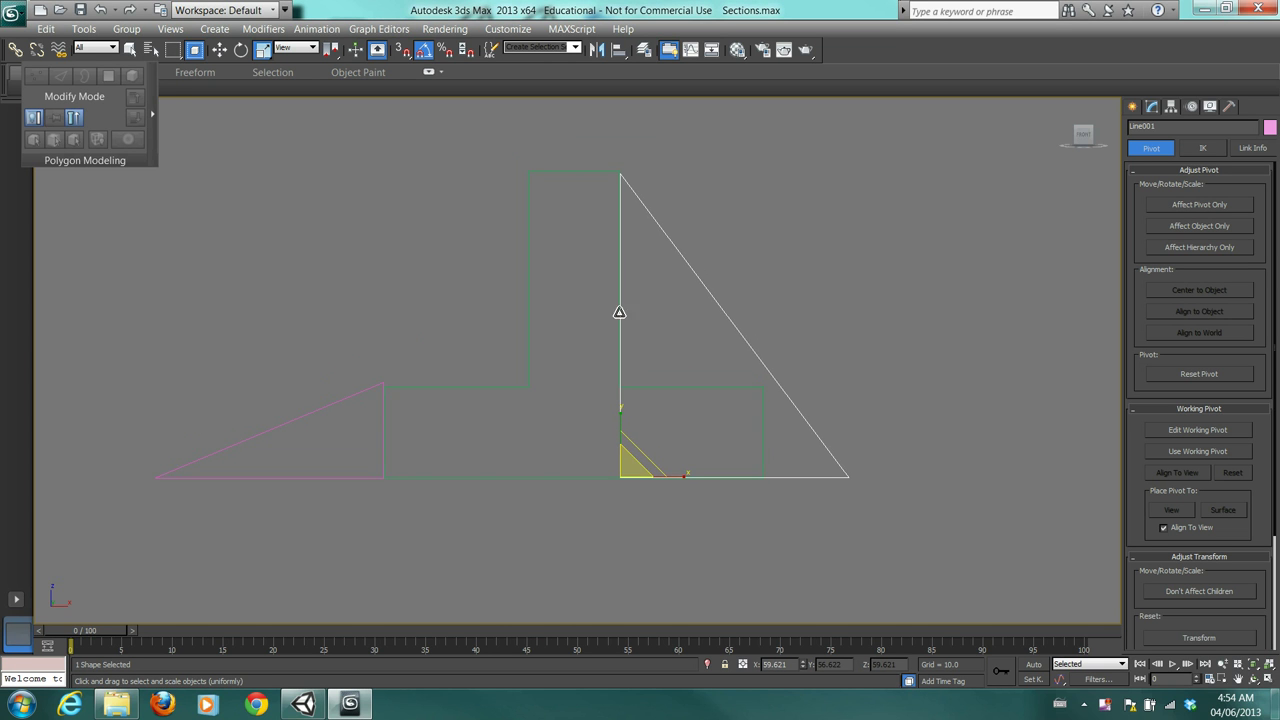
pyautogui.click(588, 172)
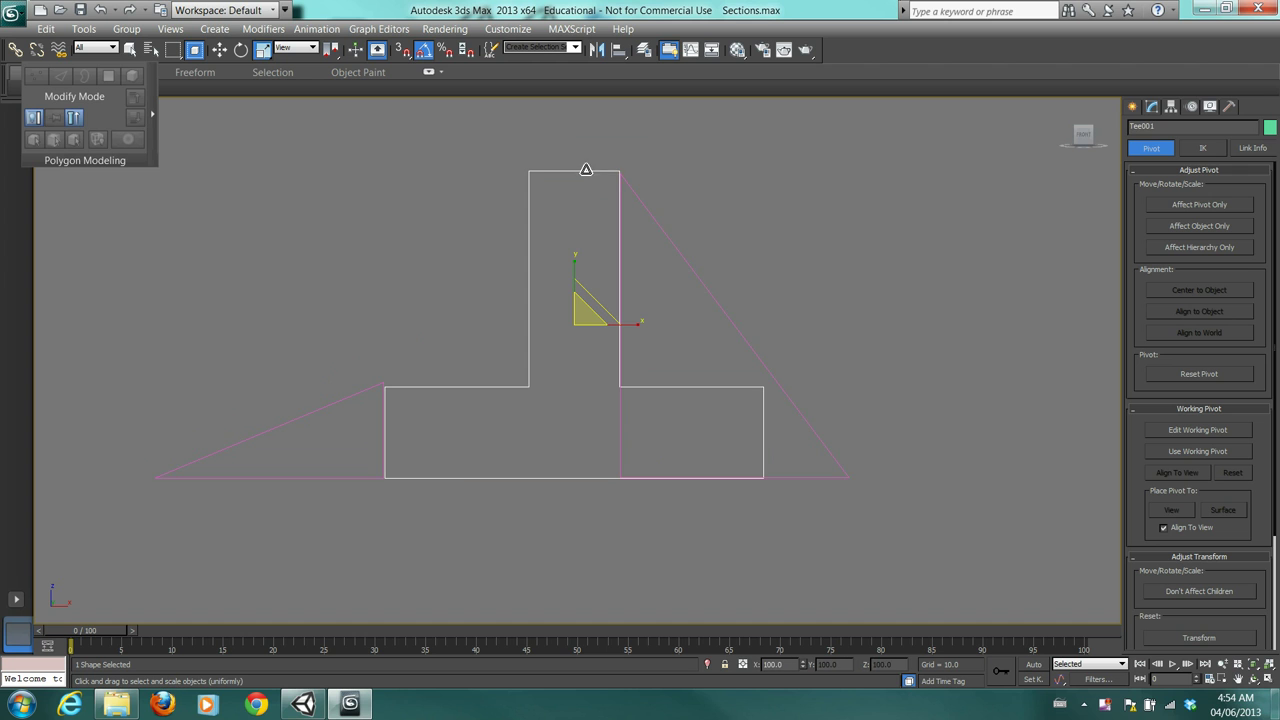
pyautogui.click(1153, 108)
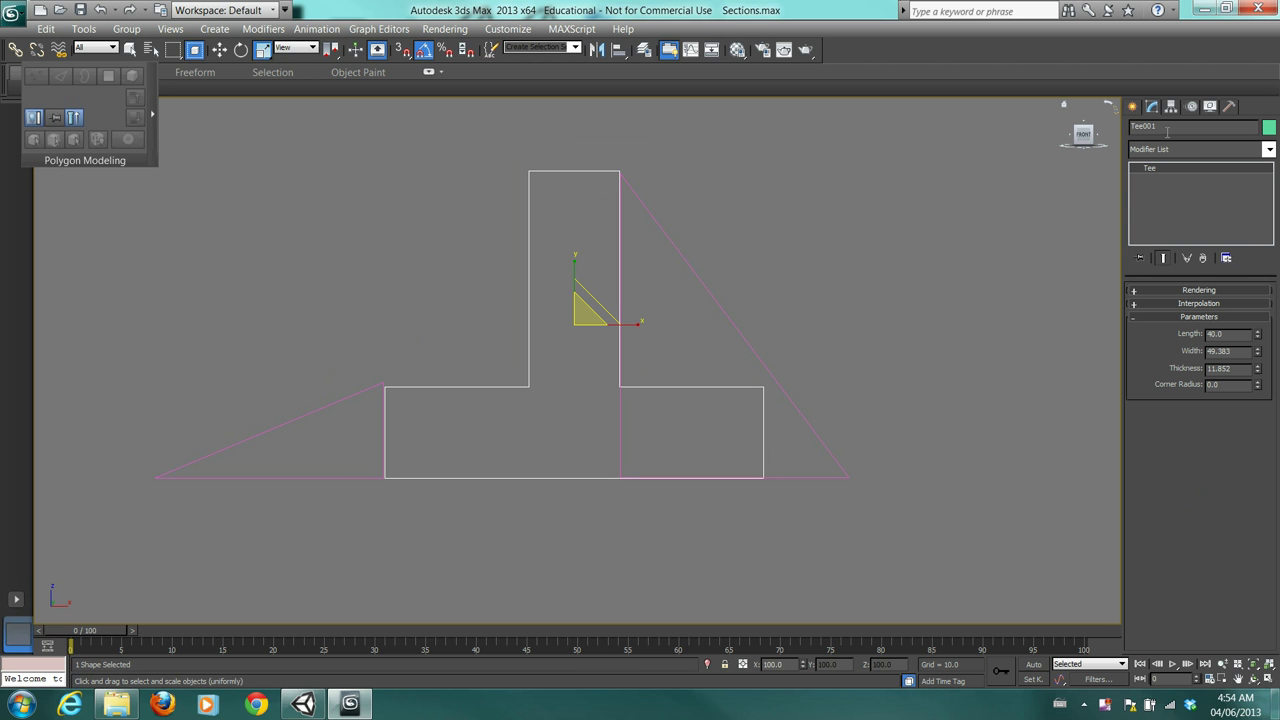
pyautogui.moveTo(1256, 337); pyautogui.dragTo(1240, 262)
pyautogui.click(219, 49)
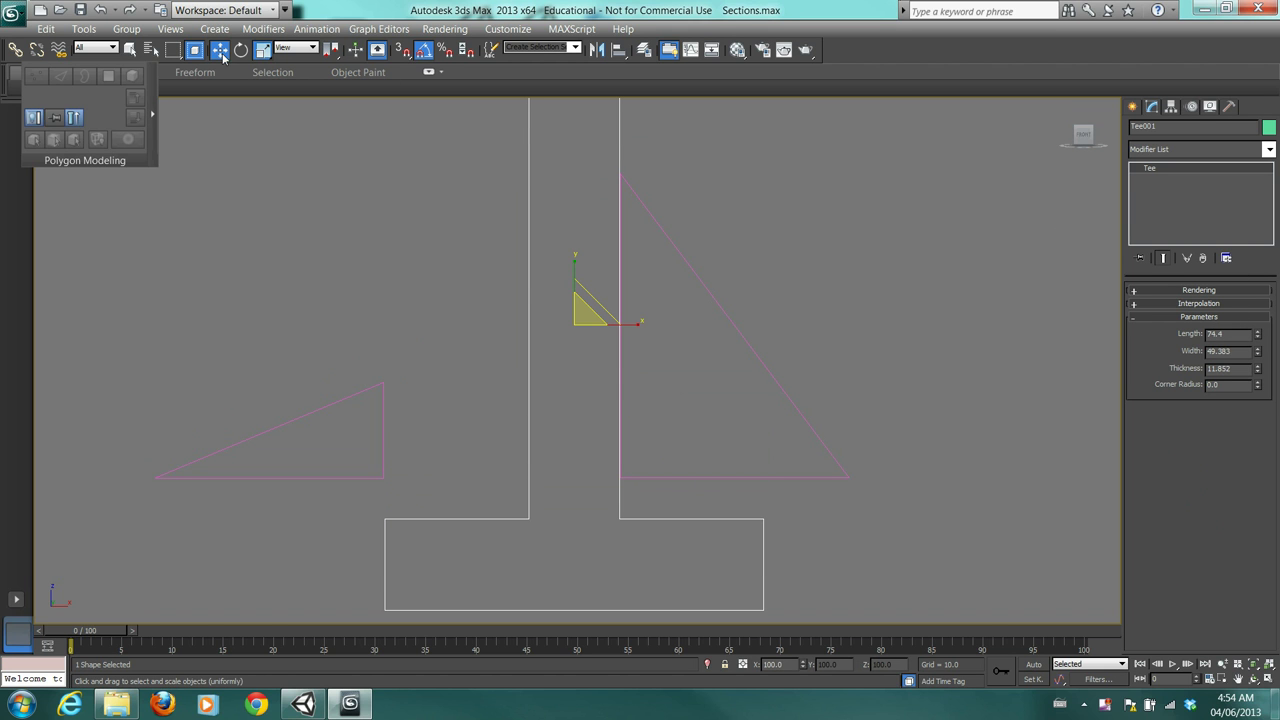
pyautogui.moveTo(577, 288); pyautogui.dragTo(592, 154)
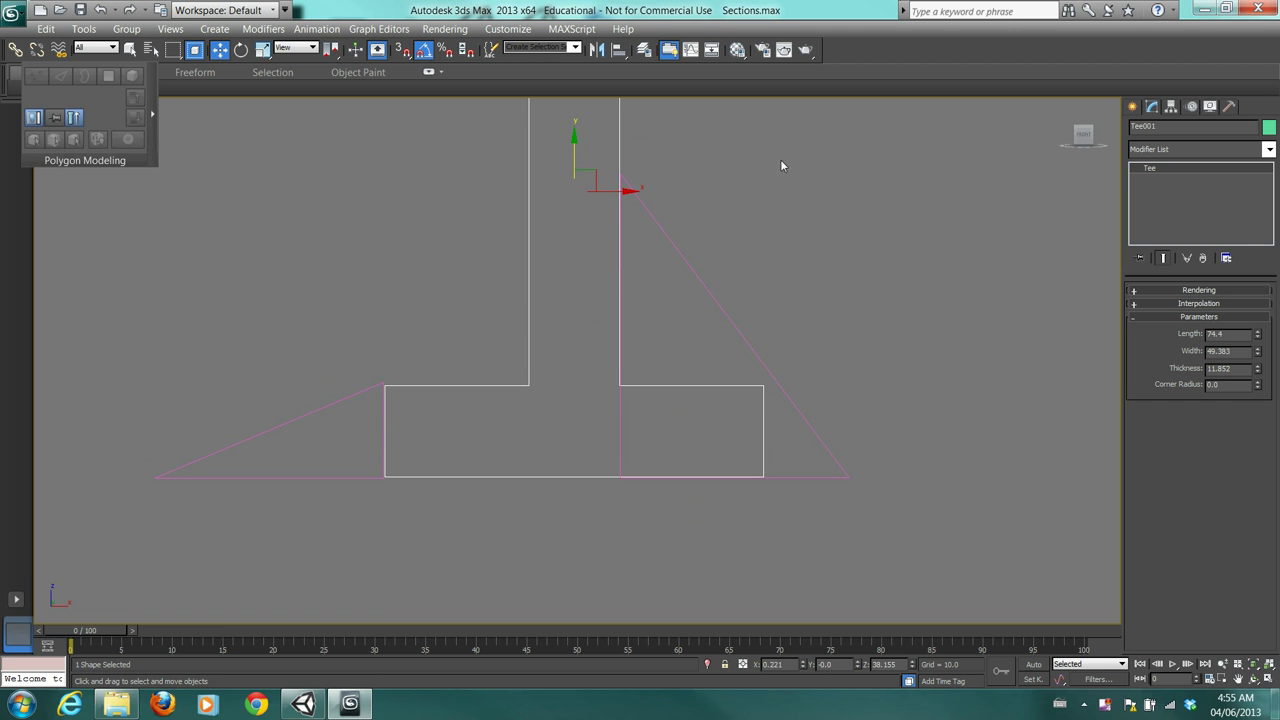
# Drag the Tee's pivot down the Y axis to the bottom centre of its flange
pyautogui.click(1173, 106)
pyautogui.click(1190, 206)
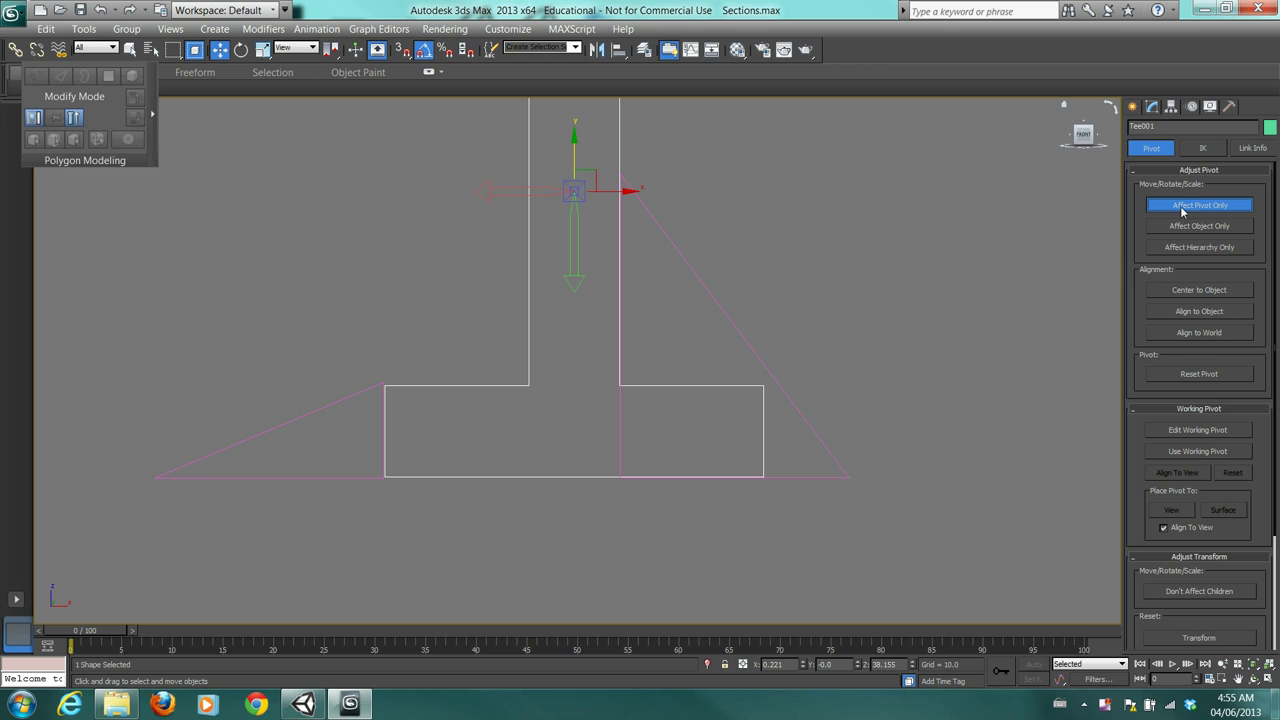
pyautogui.moveTo(577, 155); pyautogui.dragTo(584, 441)
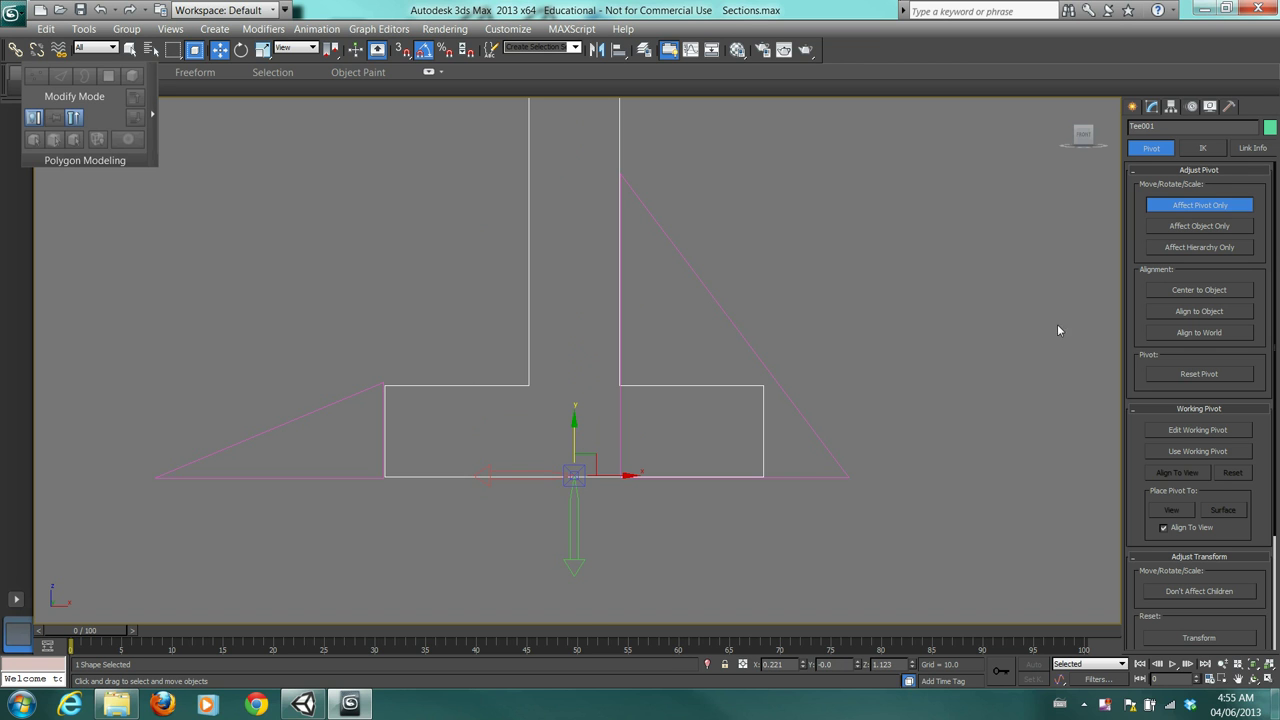
pyautogui.click(1199, 205)
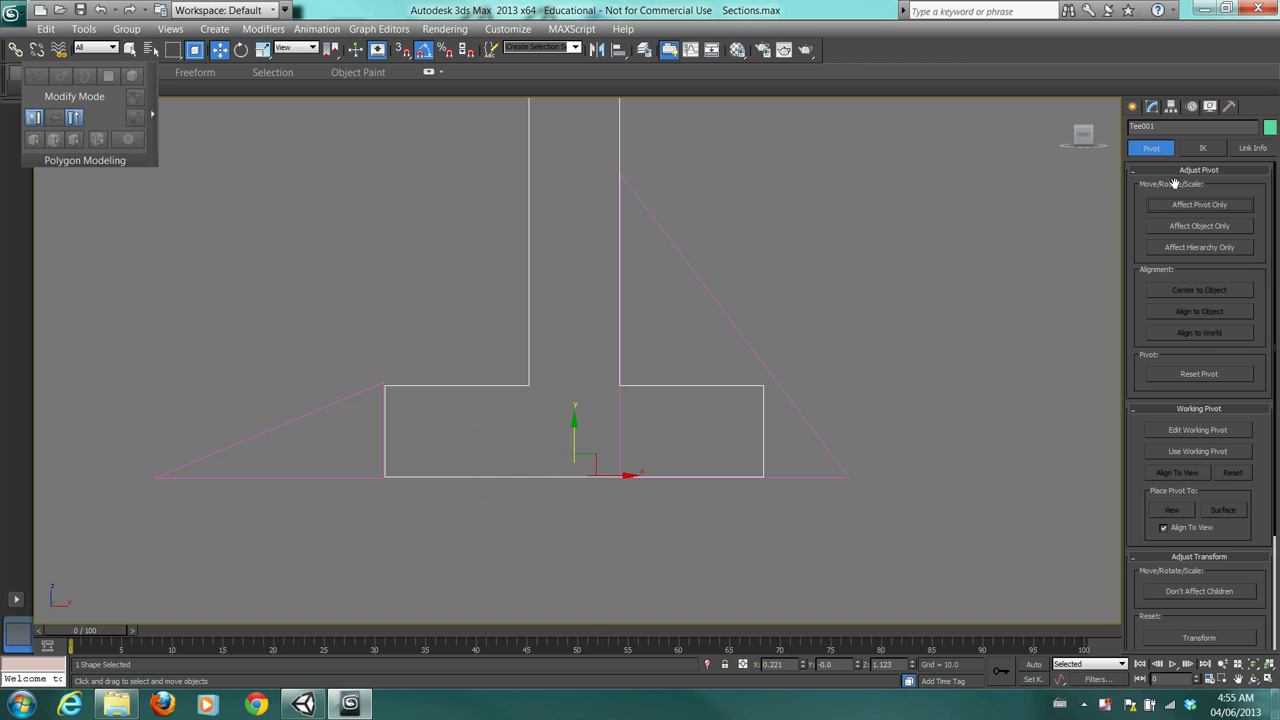
pyautogui.click(1153, 107)
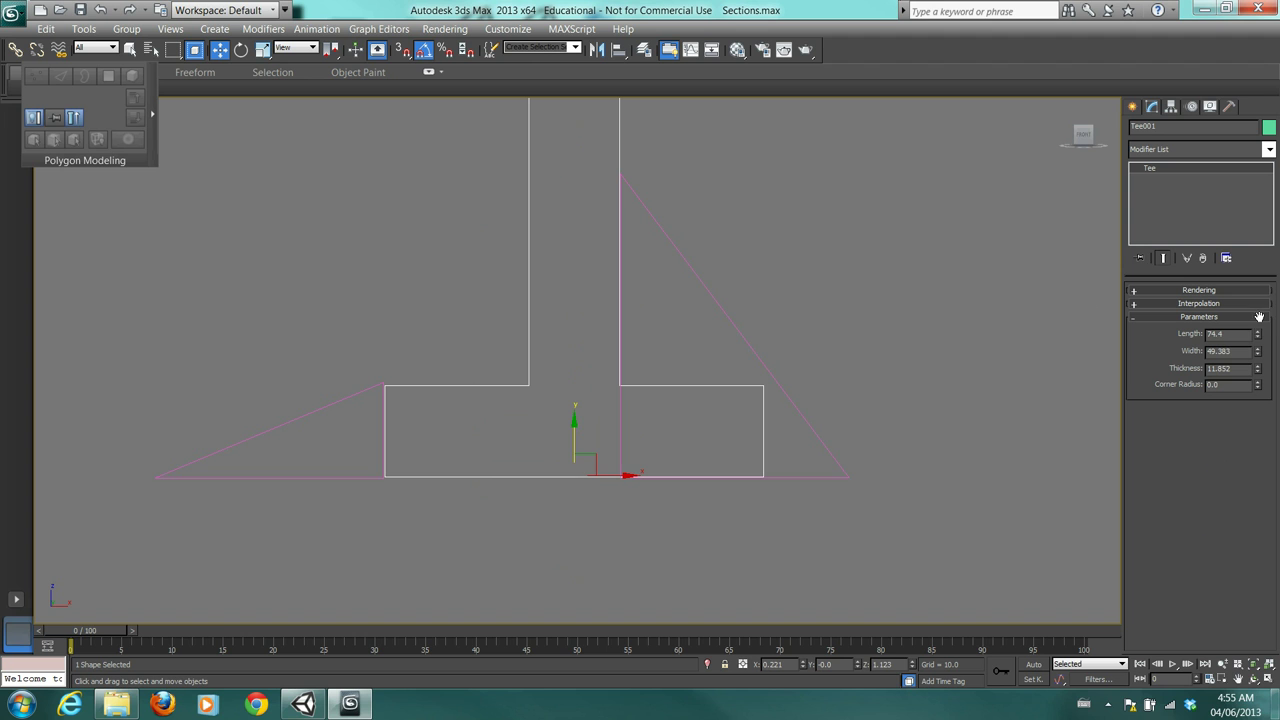
# Adjust the Tee's spinners to Length 73.656, Width 59.259, Thickness 7.348 and Corner Radius 2.23
pyautogui.scroll(-4, 729, 374)
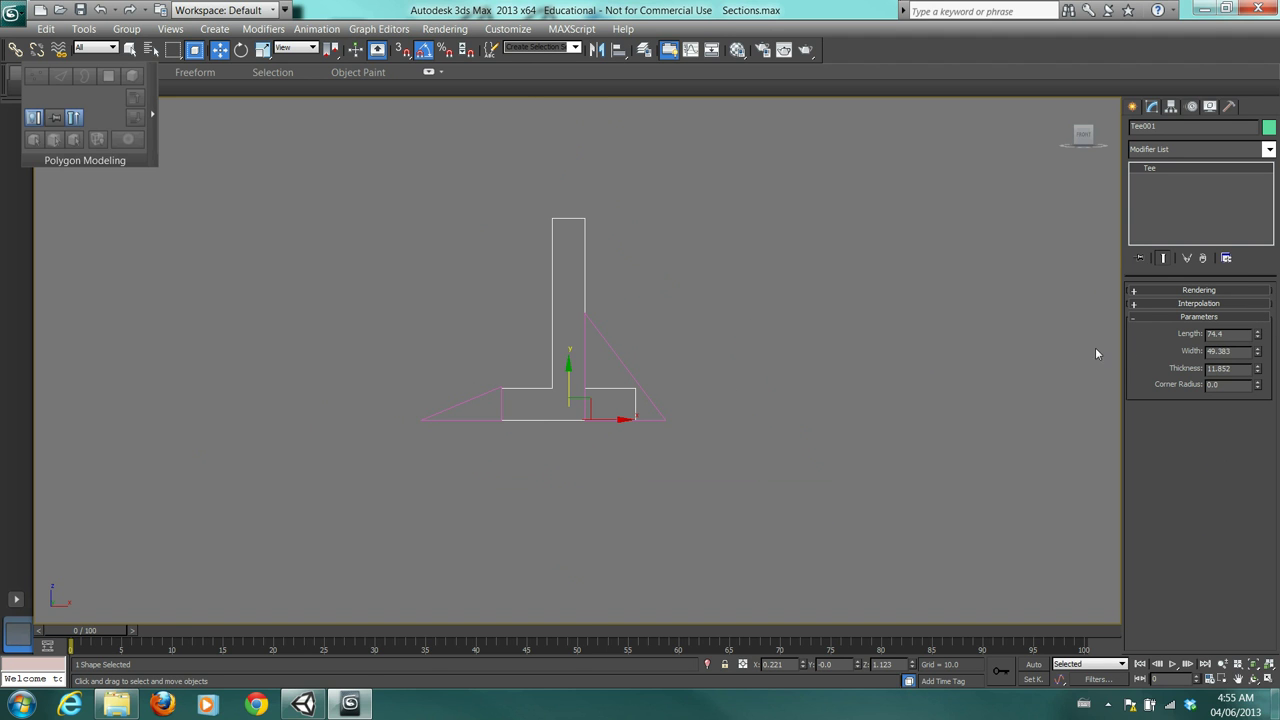
pyautogui.moveTo(1257, 337)
pyautogui.mouseDown()
pyautogui.moveTo(1259, 266)
pyautogui.moveTo(1258, 318)
pyautogui.moveTo(1243, 333)
pyautogui.moveTo(1243, 300)
pyautogui.moveTo(1236, 341)
pyautogui.moveTo(1239, 302)
pyautogui.moveTo(1242, 335)
pyautogui.mouseUp()
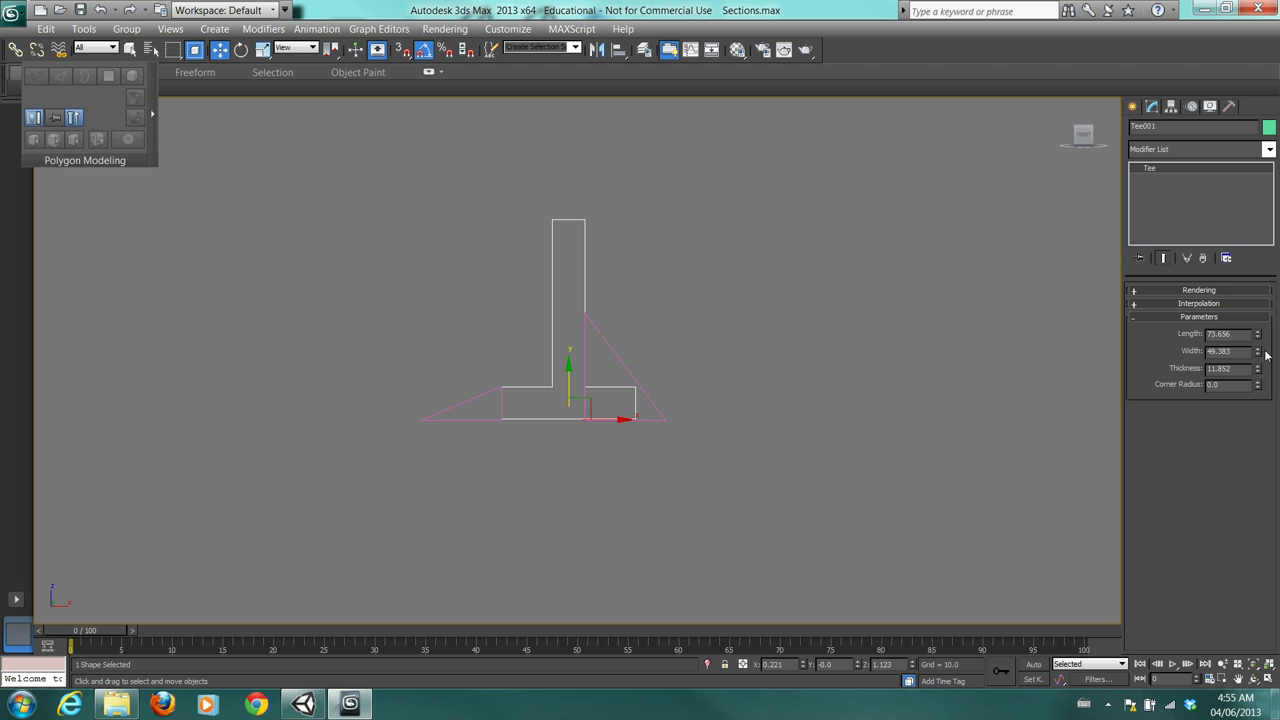
pyautogui.moveTo(1257, 354); pyautogui.dragTo(1259, 400)
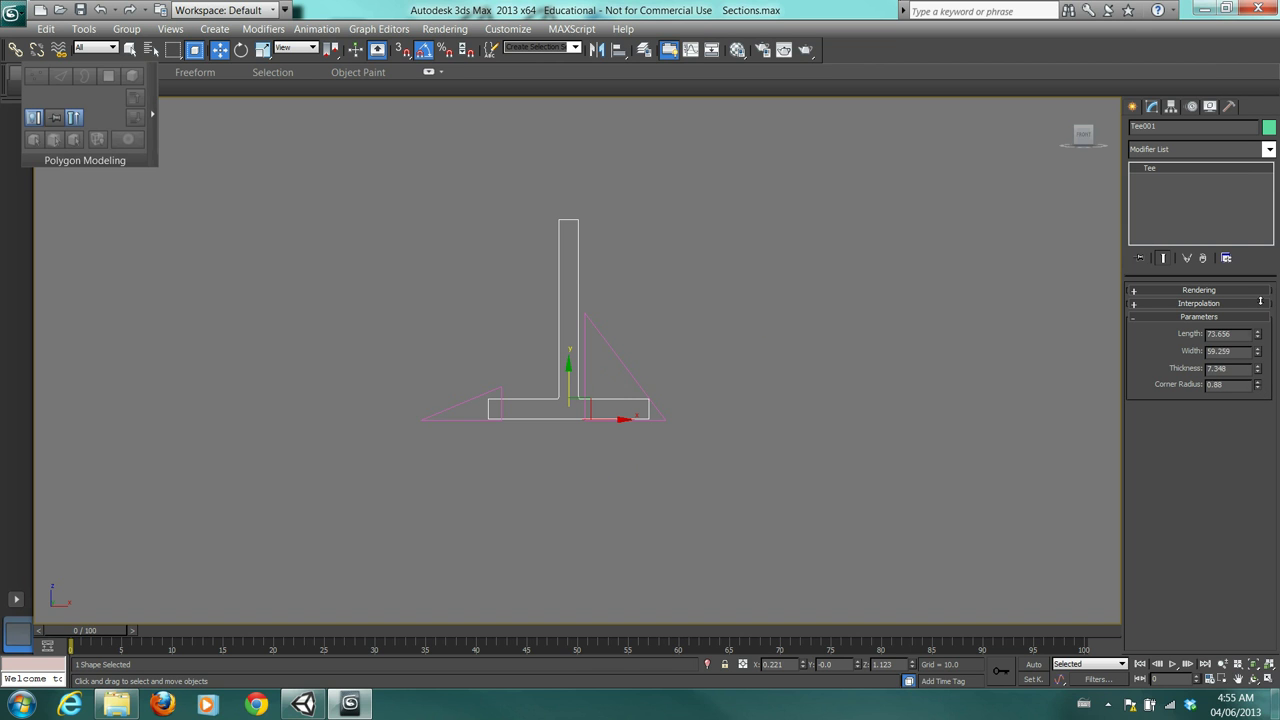
pyautogui.moveTo(1234, 153); pyautogui.dragTo(1188, 205)
# Move the large right triangle and scale it taller and wider up to the stem's top
pyautogui.click(613, 349)
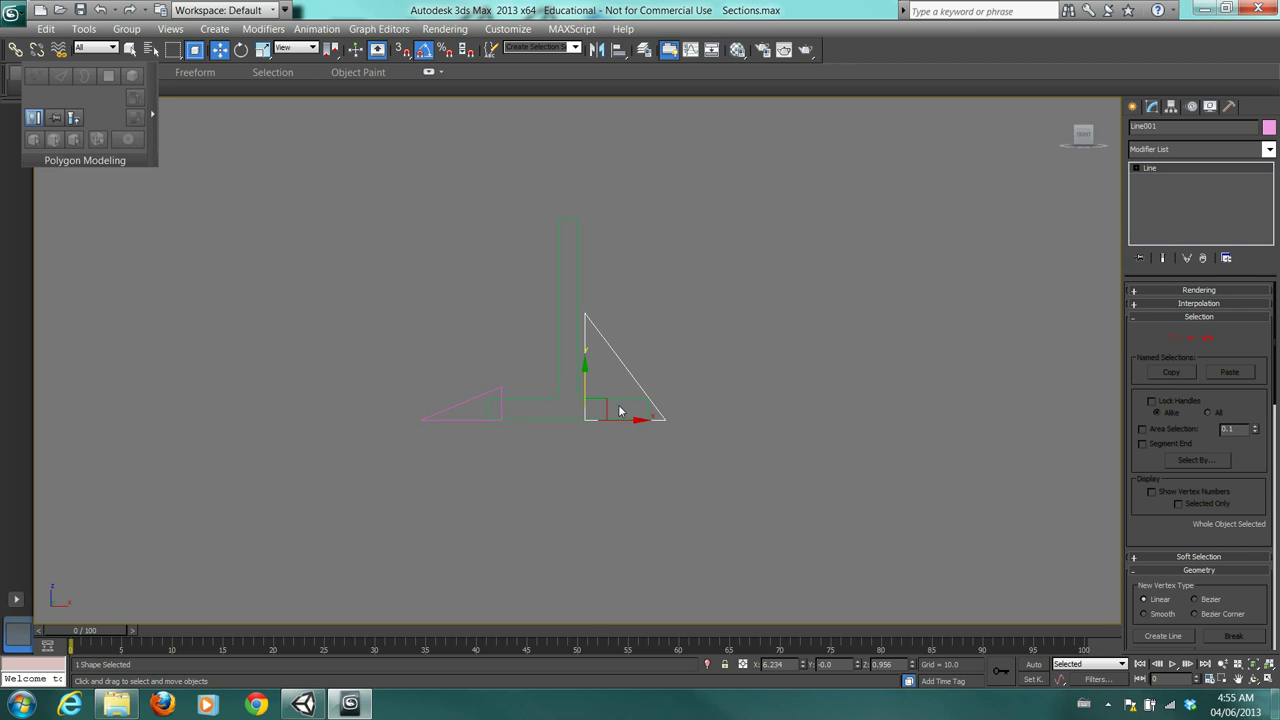
pyautogui.moveTo(628, 421); pyautogui.dragTo(940, 332)
pyautogui.click(262, 49)
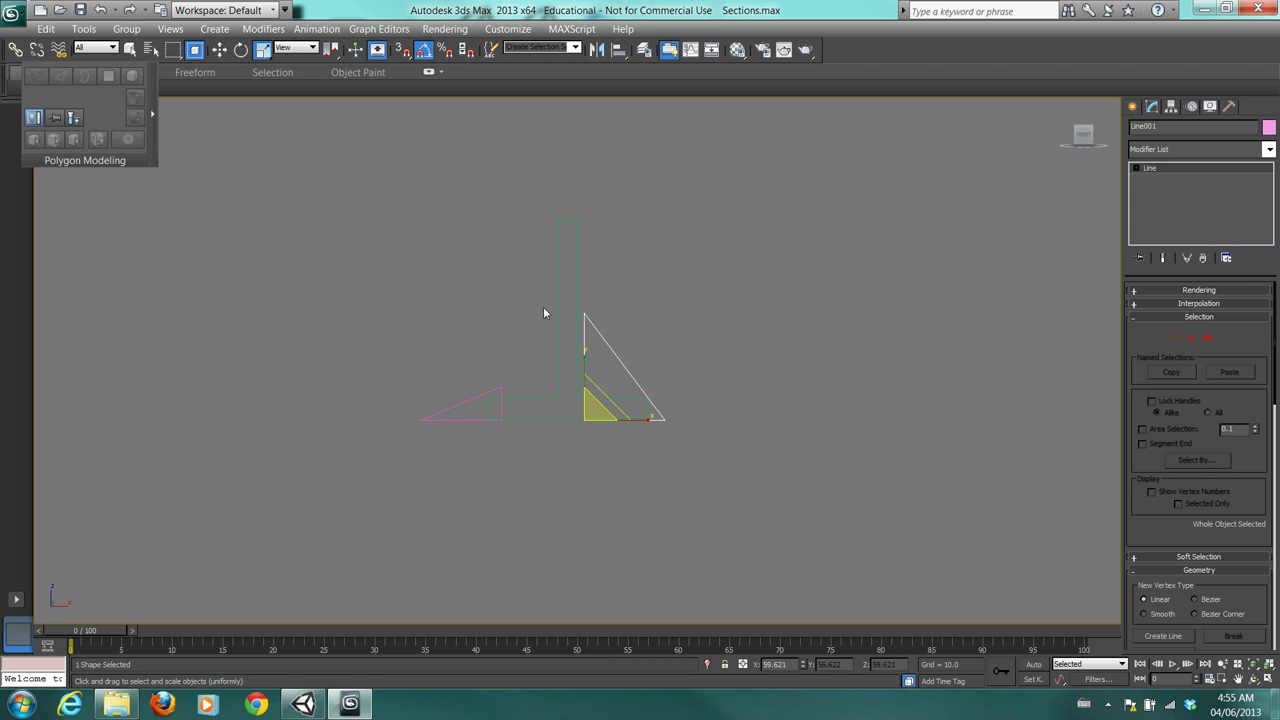
pyautogui.moveTo(580, 359); pyautogui.dragTo(592, 323)
pyautogui.moveTo(648, 420); pyautogui.dragTo(695, 452)
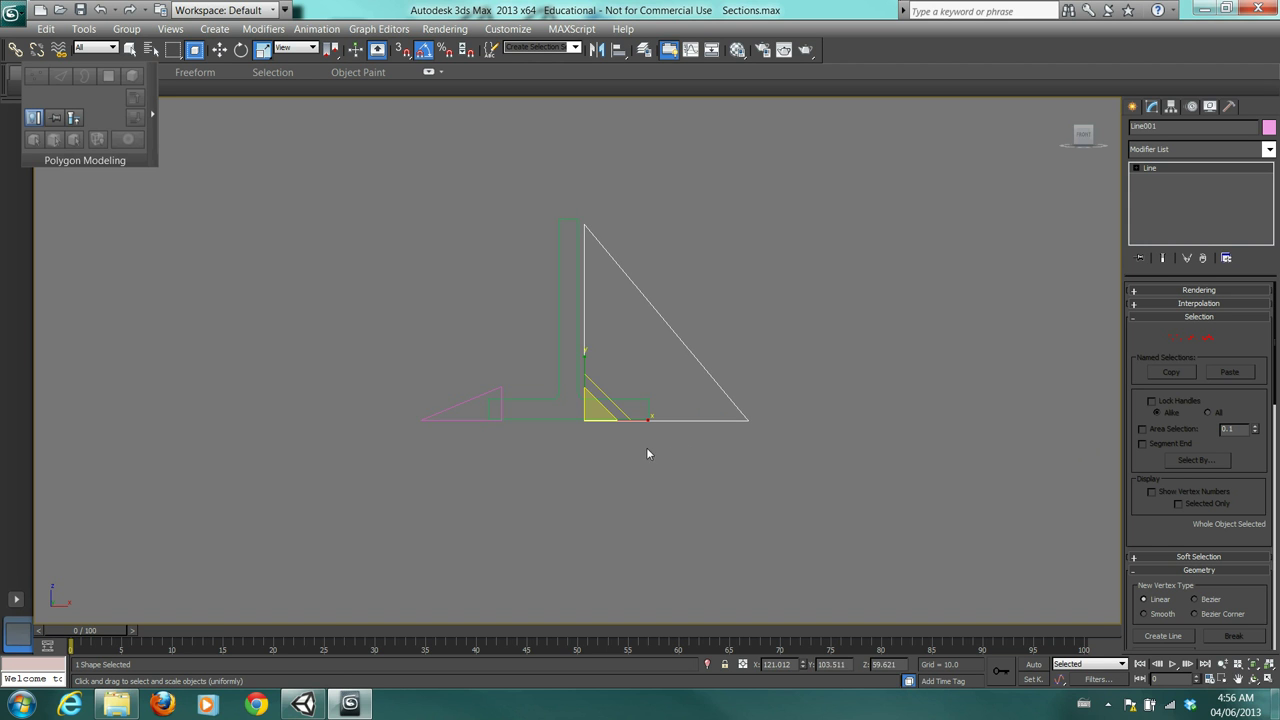
# Shift the small left triangle further left against the end of the Tee's flange
pyautogui.click(473, 421)
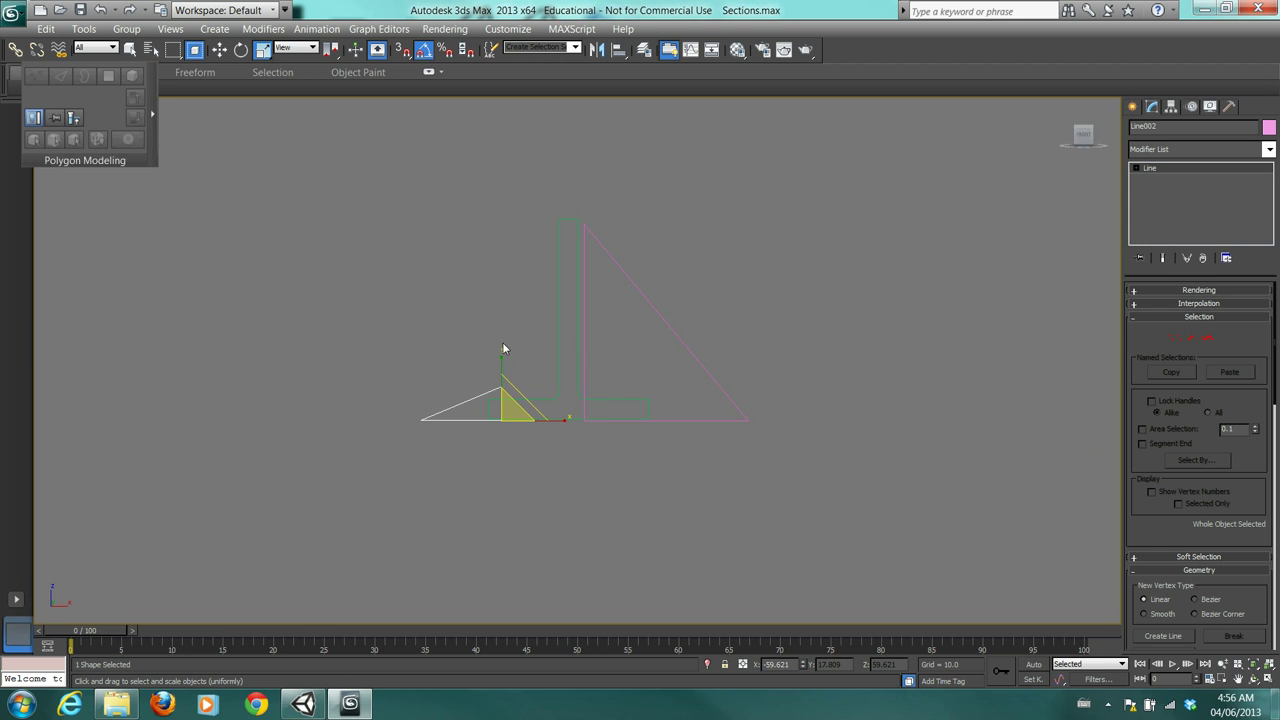
pyautogui.click(219, 49)
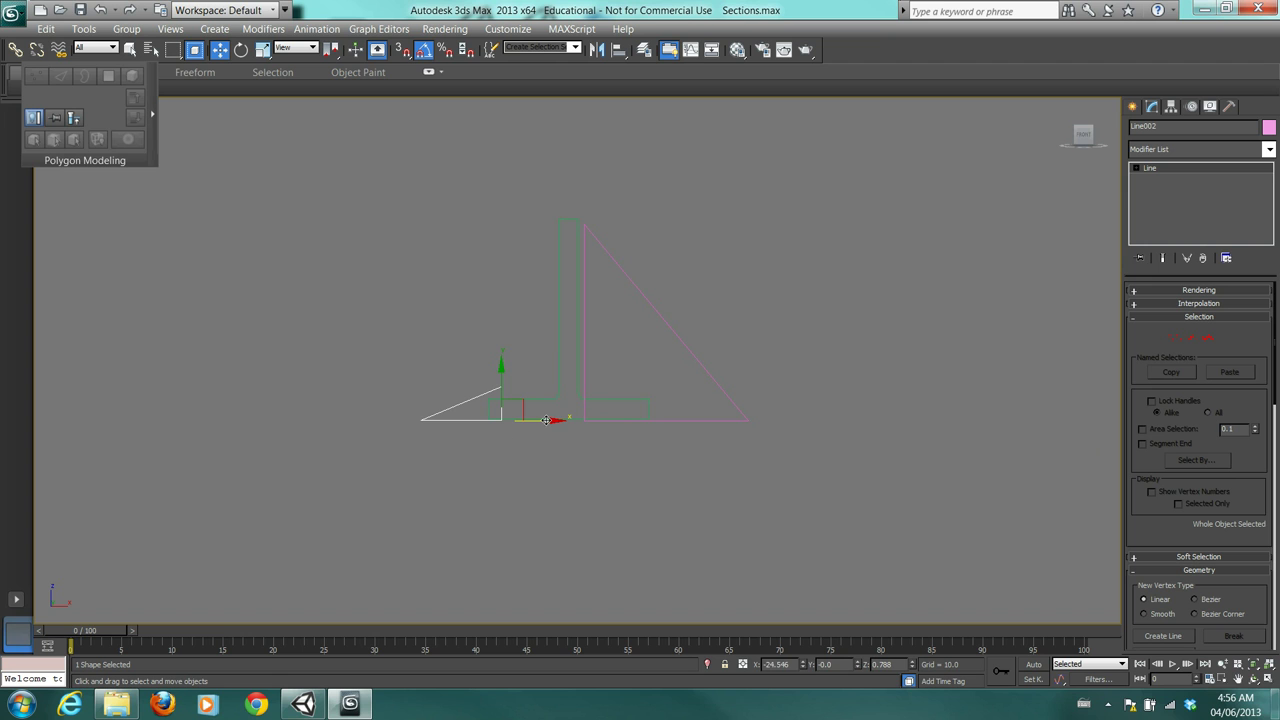
pyautogui.moveTo(546, 419); pyautogui.dragTo(533, 419)
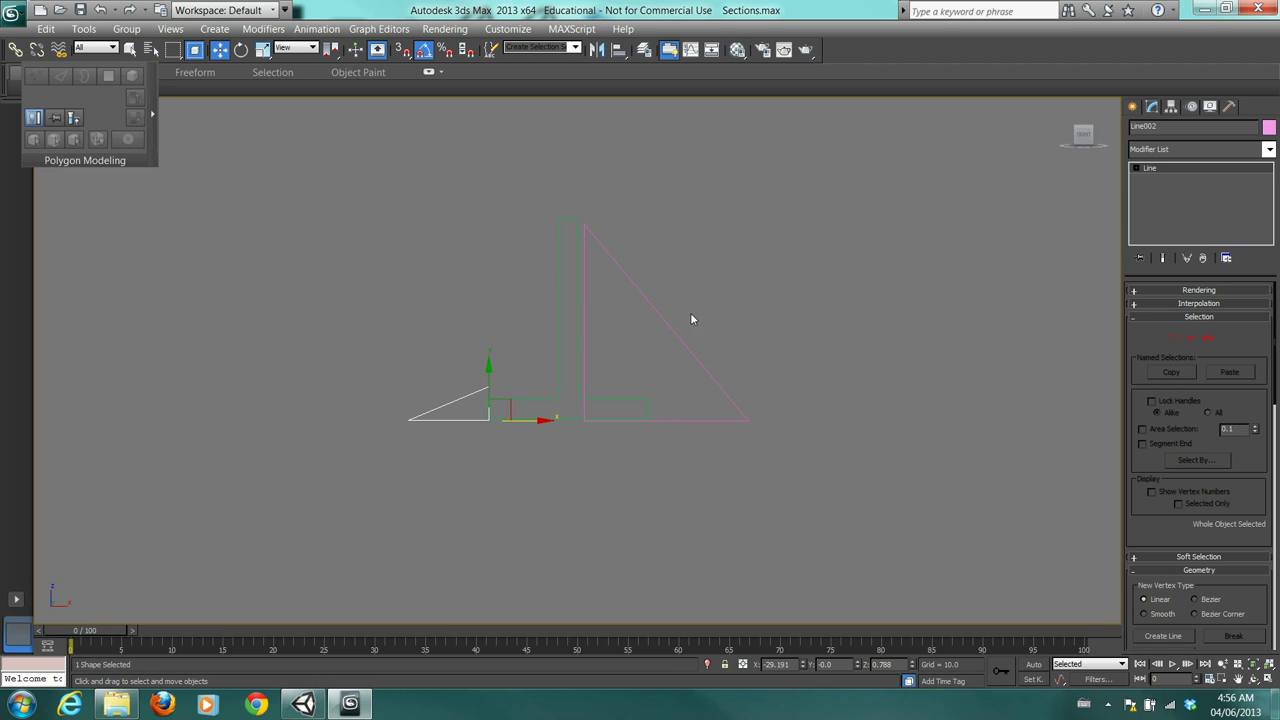
pyautogui.click(1140, 107)
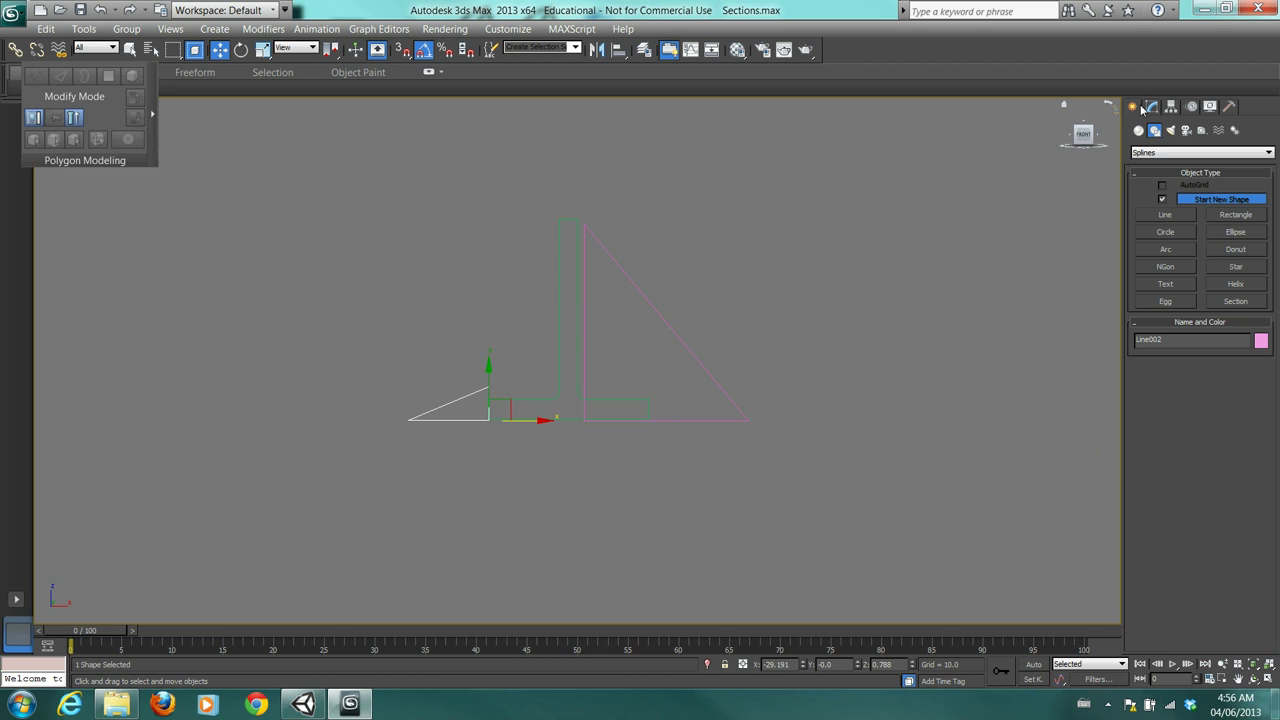
# Draw Rectangle001 around the large right triangle and the smaller Rectangle002 over the left triangle
pyautogui.click(1235, 215)
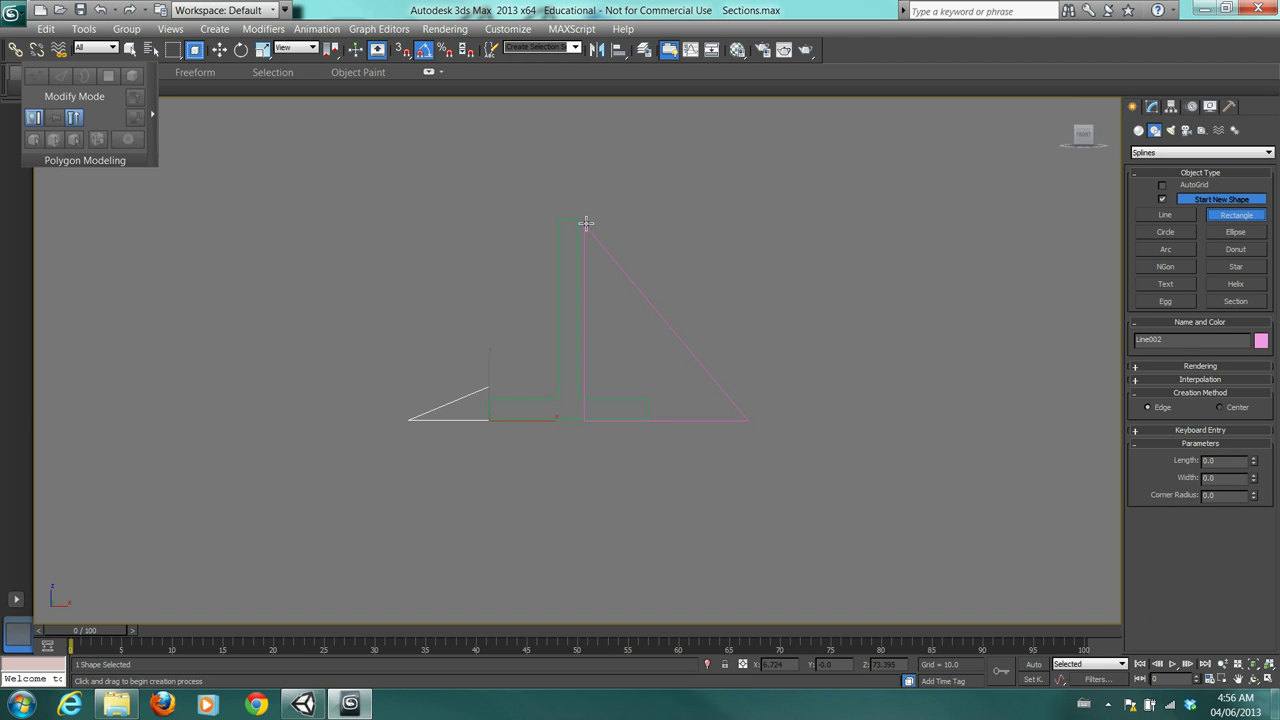
pyautogui.moveTo(593, 222); pyautogui.dragTo(895, 420)
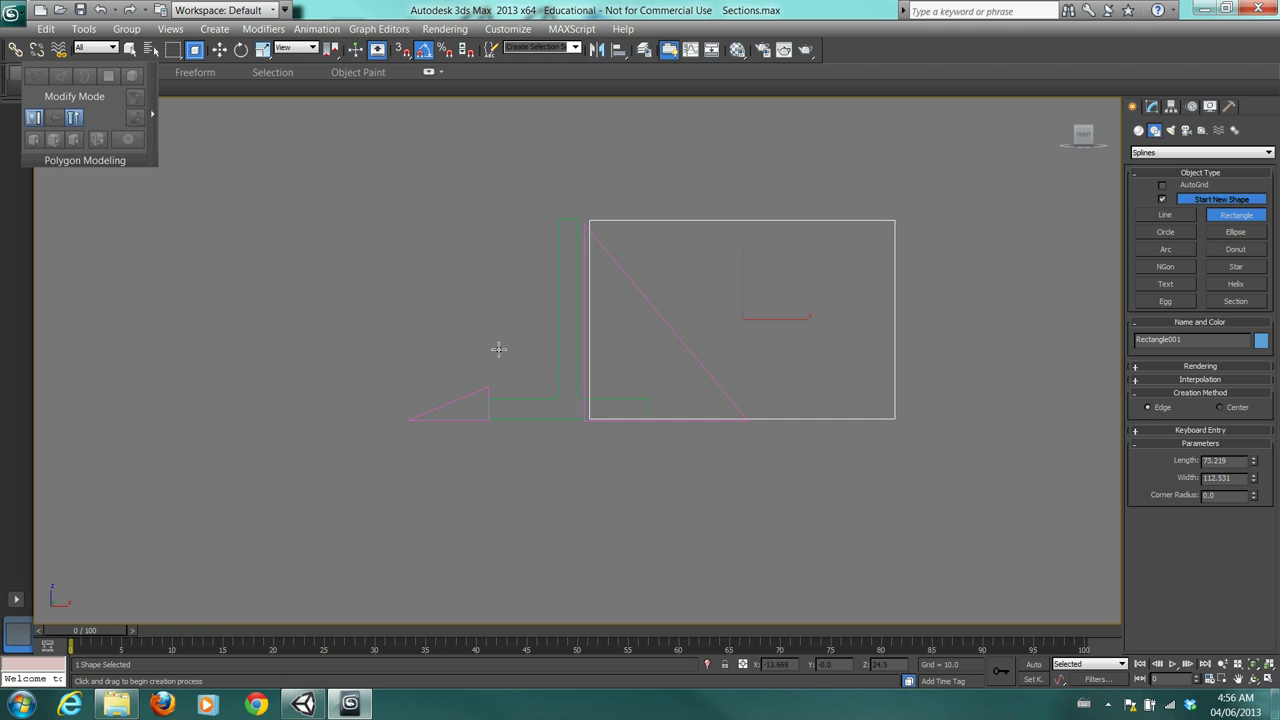
pyautogui.moveTo(556, 372); pyautogui.dragTo(353, 420)
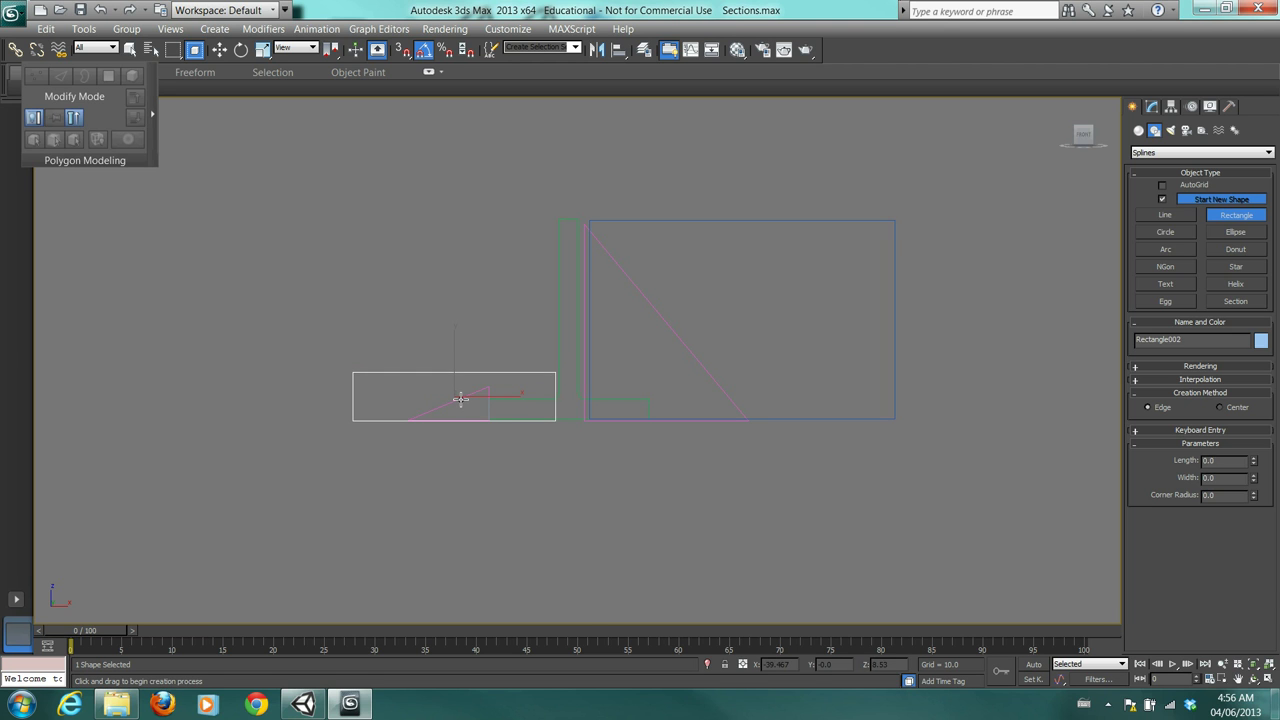
pyautogui.press('w')
pyautogui.click(460, 398)
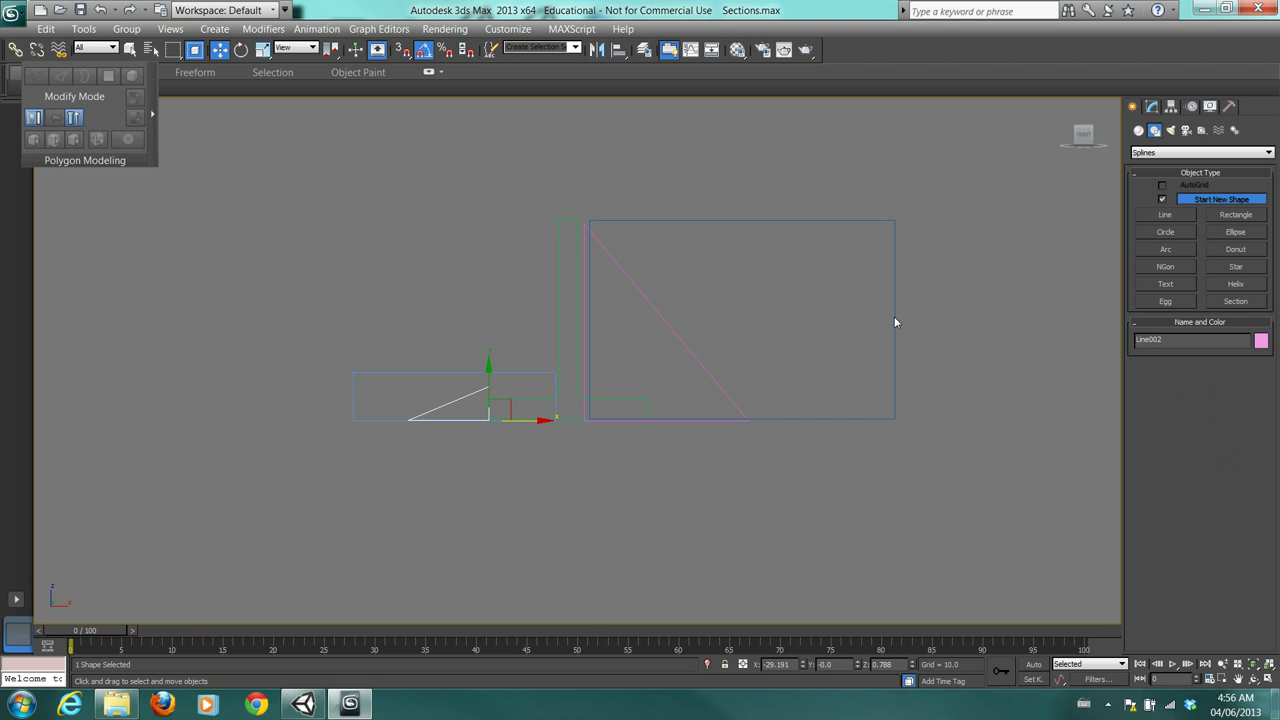
# Stretch the small triangle slightly taller and move it right against the Tee stem
pyautogui.click(262, 49)
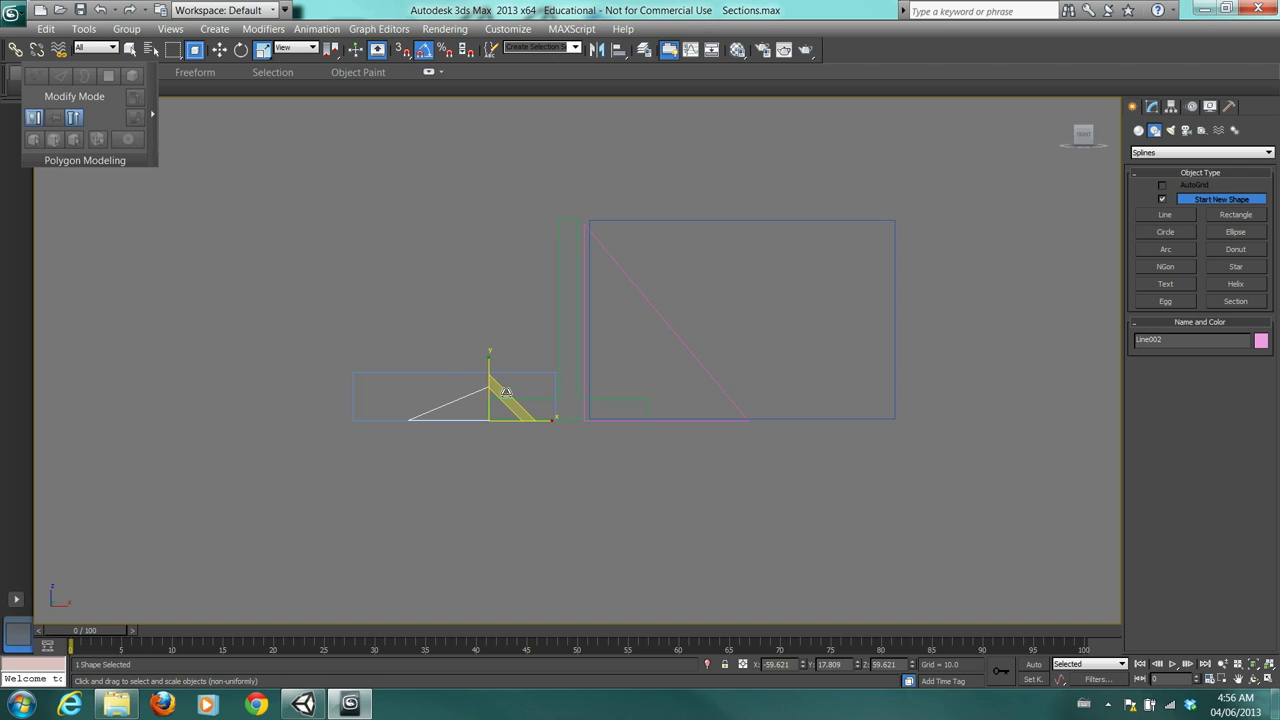
pyautogui.moveTo(492, 363); pyautogui.dragTo(494, 351)
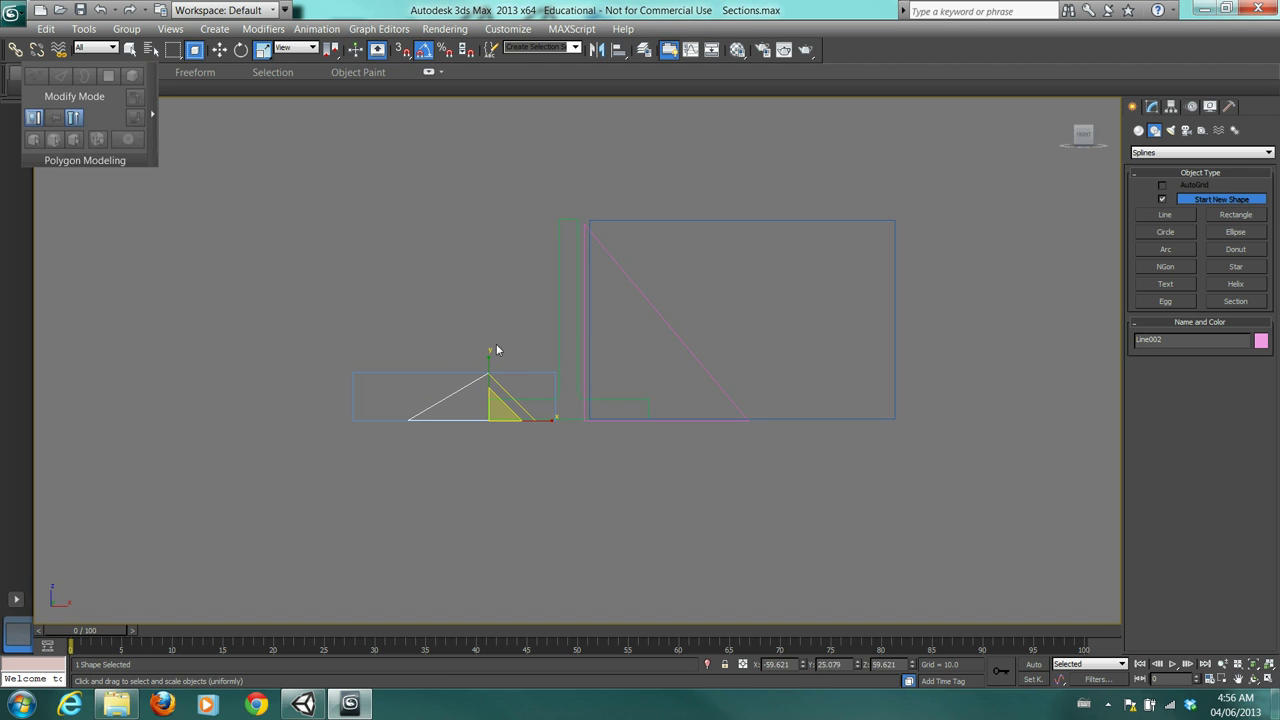
pyautogui.click(219, 49)
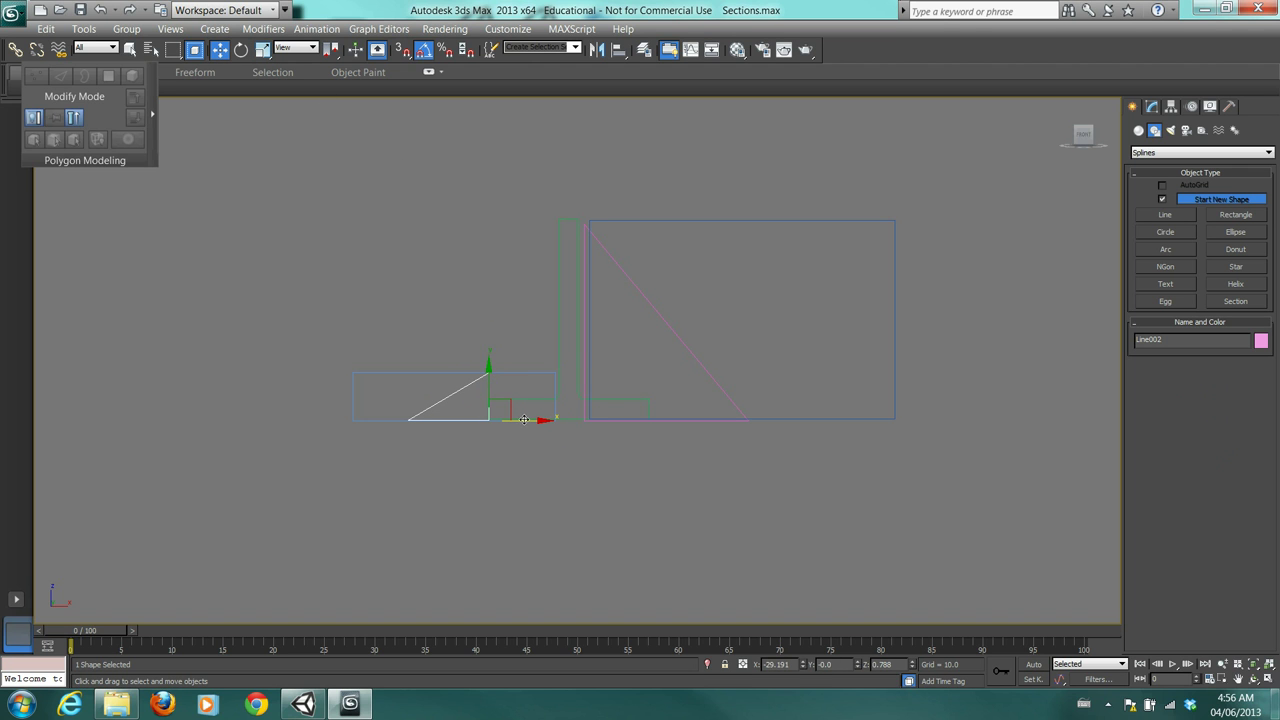
pyautogui.moveTo(525, 421); pyautogui.dragTo(594, 436)
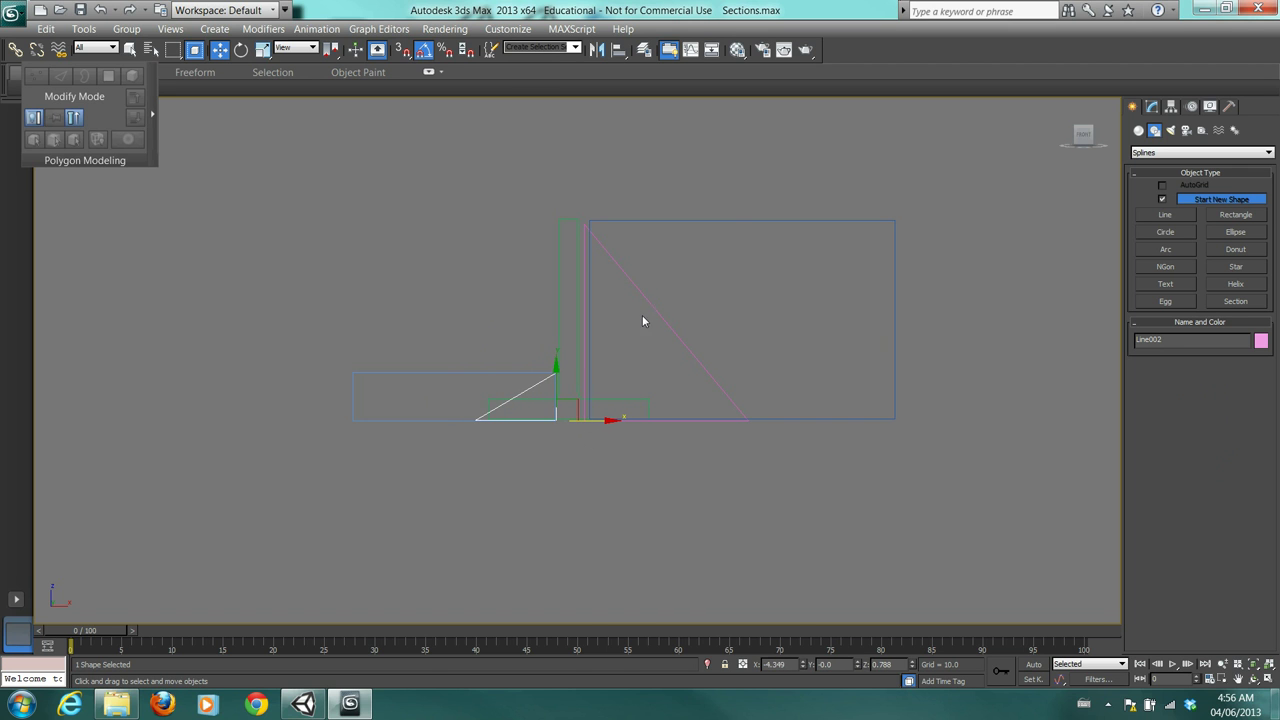
# Shift the large rectangle slightly left, then widen the triangle outline along X and move it right
pyautogui.click(732, 220)
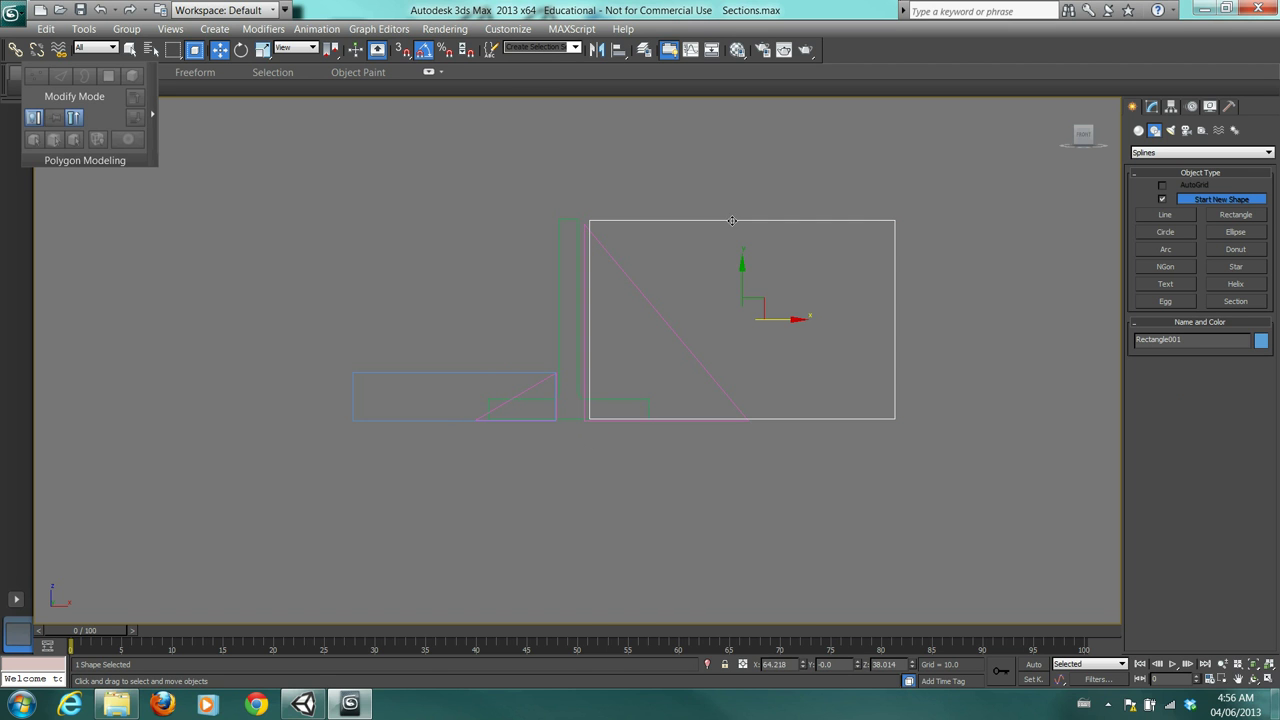
pyautogui.moveTo(782, 318); pyautogui.dragTo(774, 344)
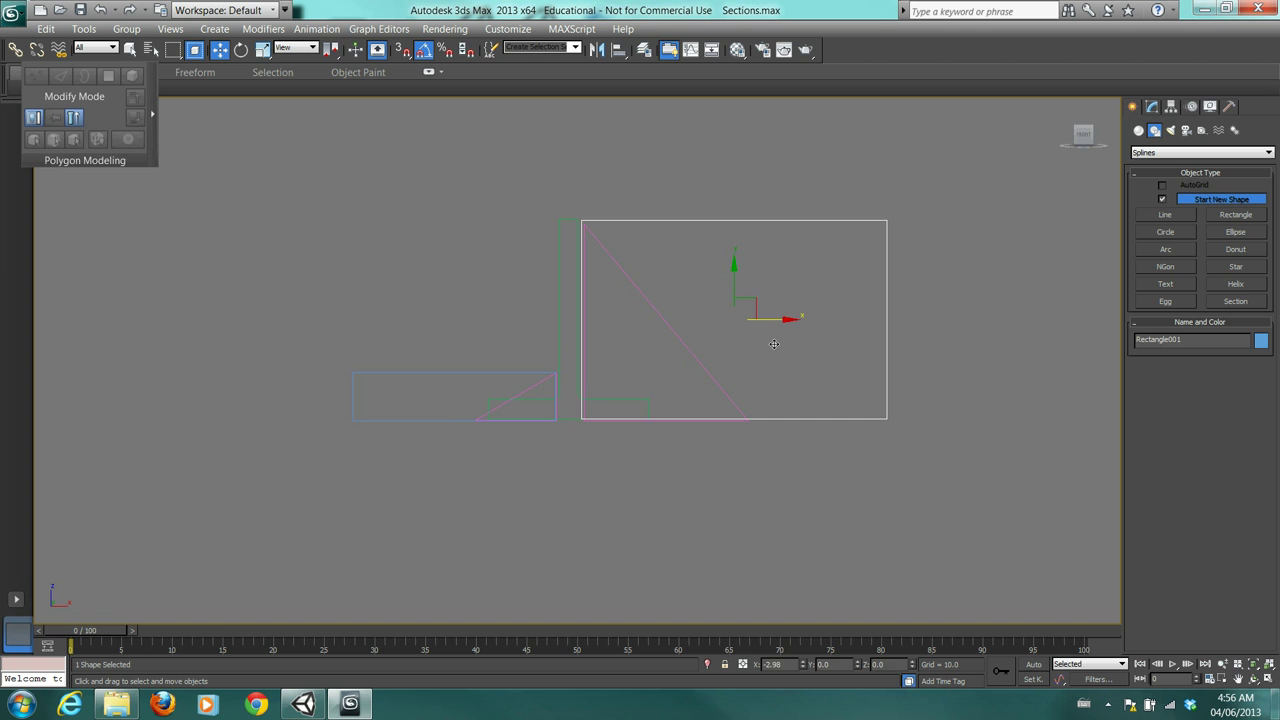
pyautogui.click(677, 336)
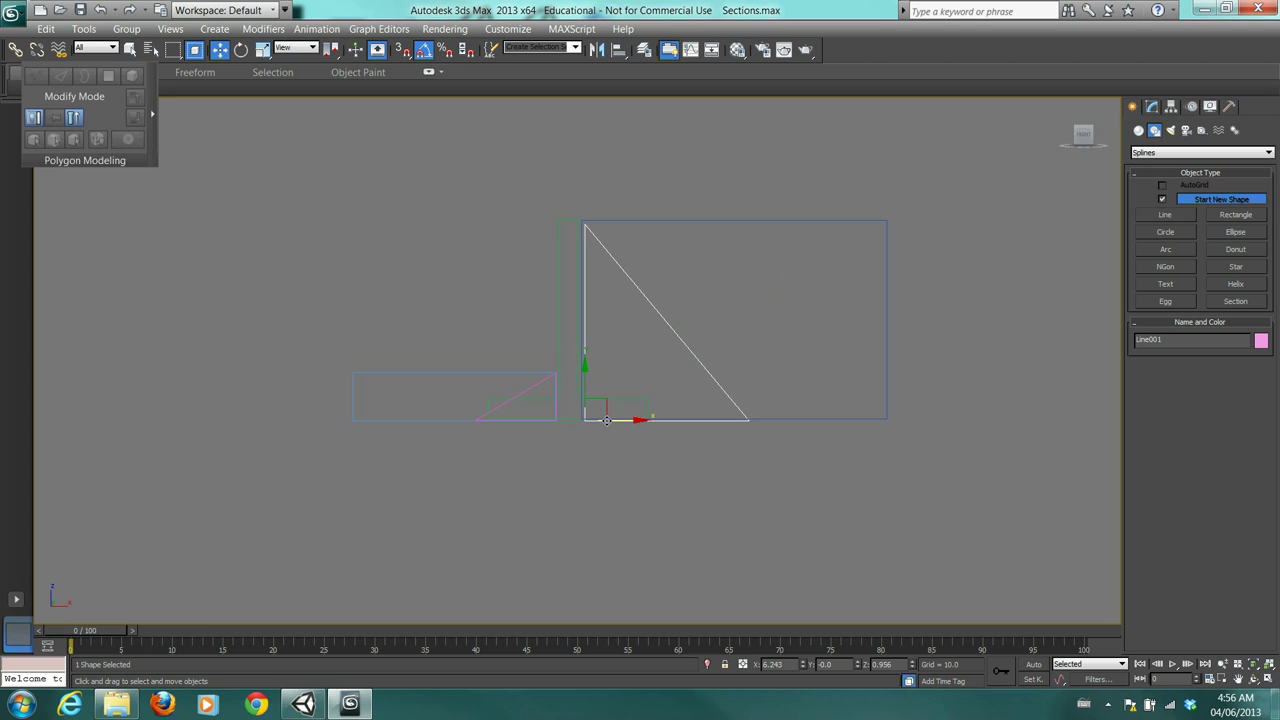
pyautogui.moveTo(600, 418); pyautogui.dragTo(601, 418)
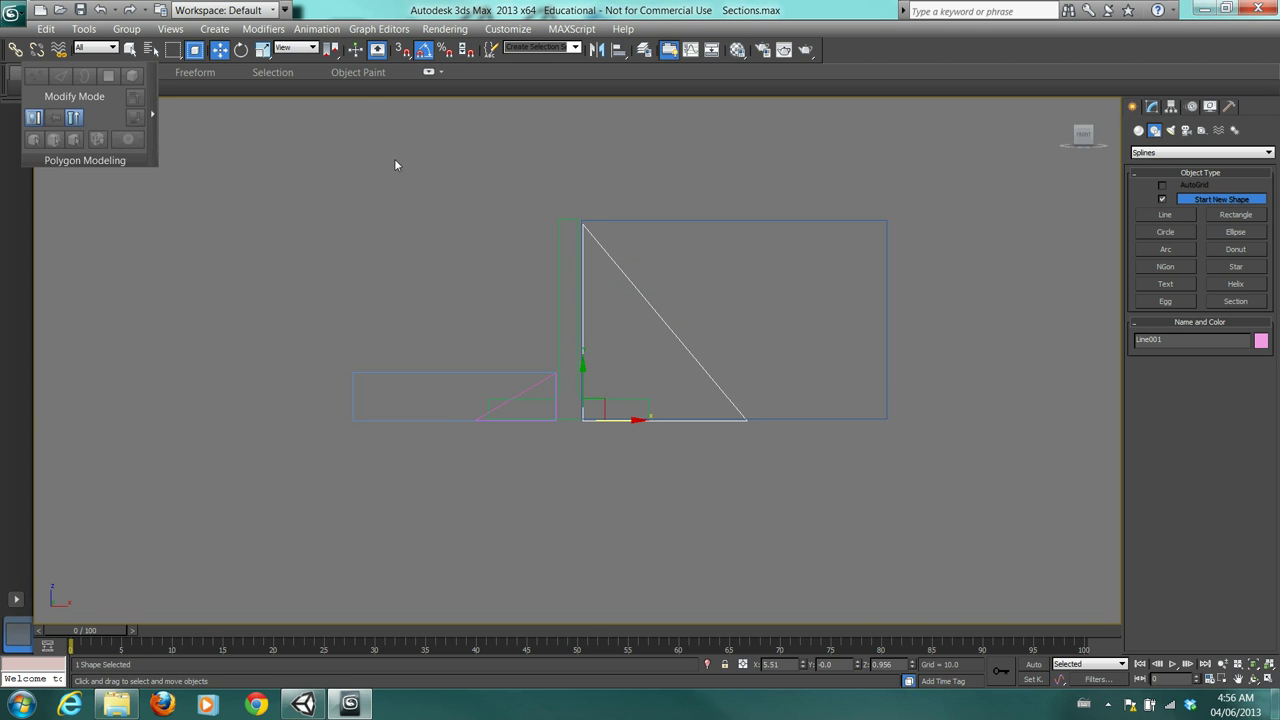
pyautogui.click(262, 50)
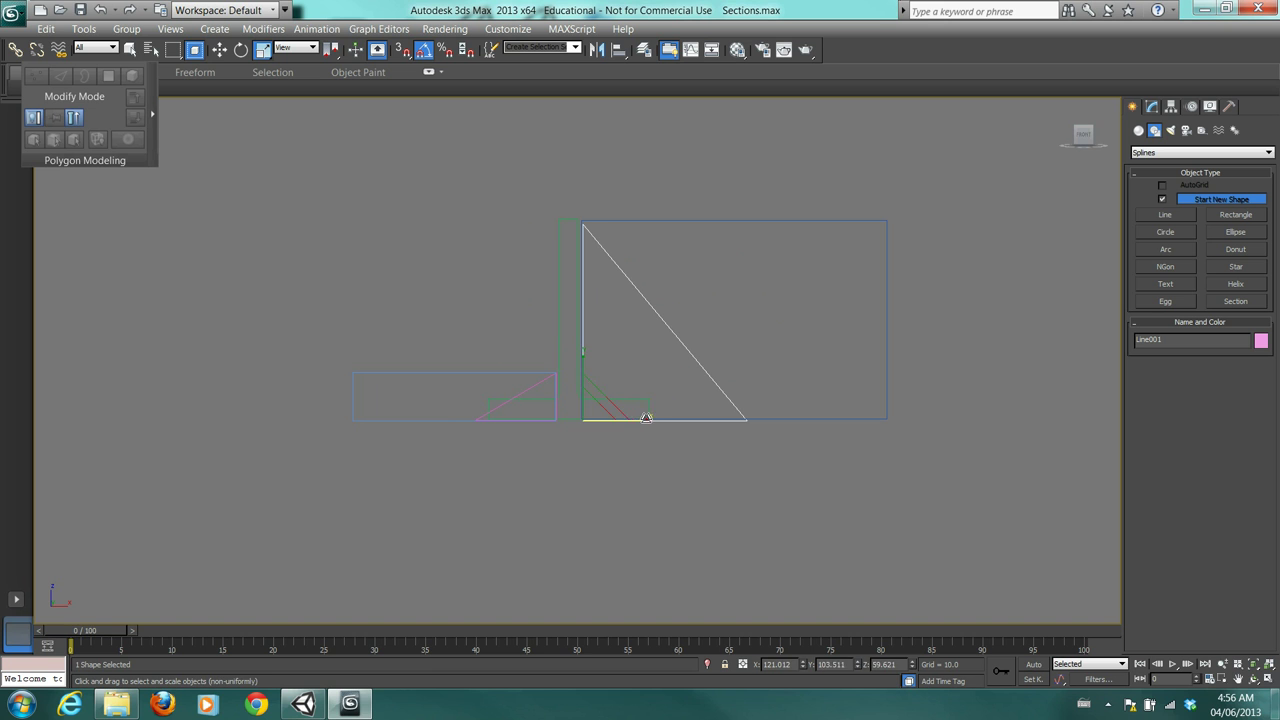
pyautogui.moveTo(646, 417); pyautogui.dragTo(668, 433)
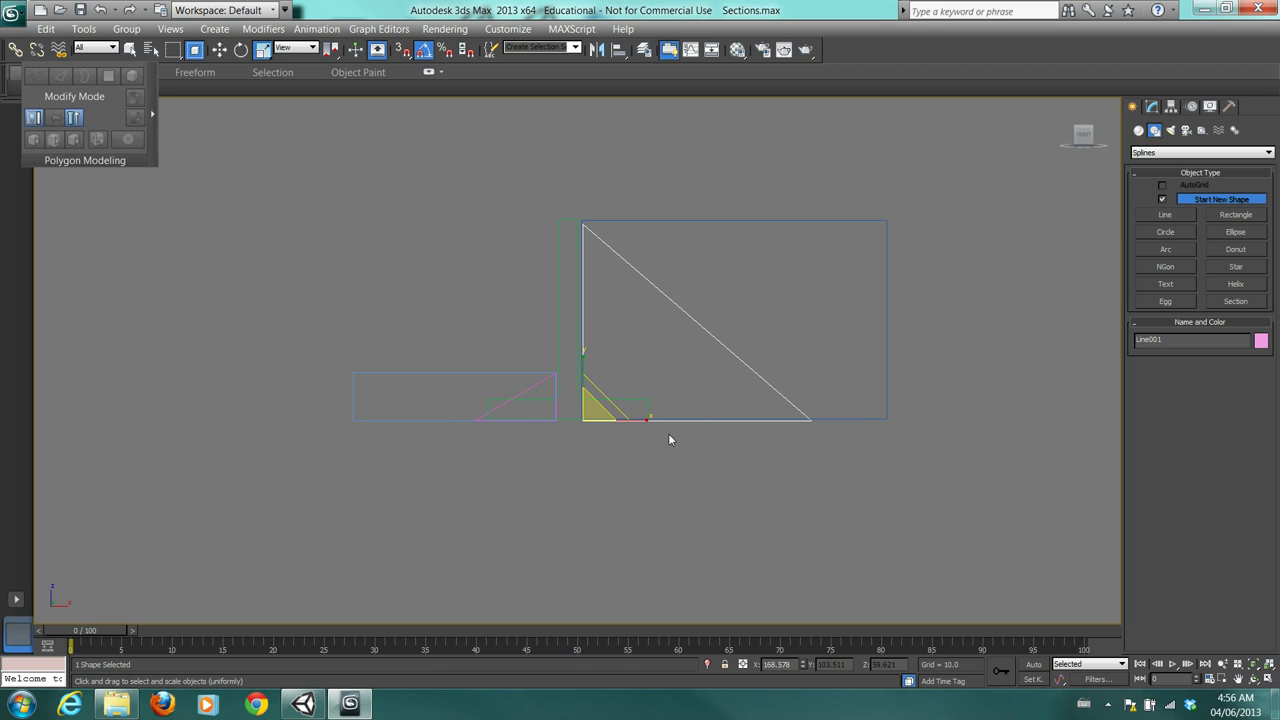
pyautogui.click(219, 52)
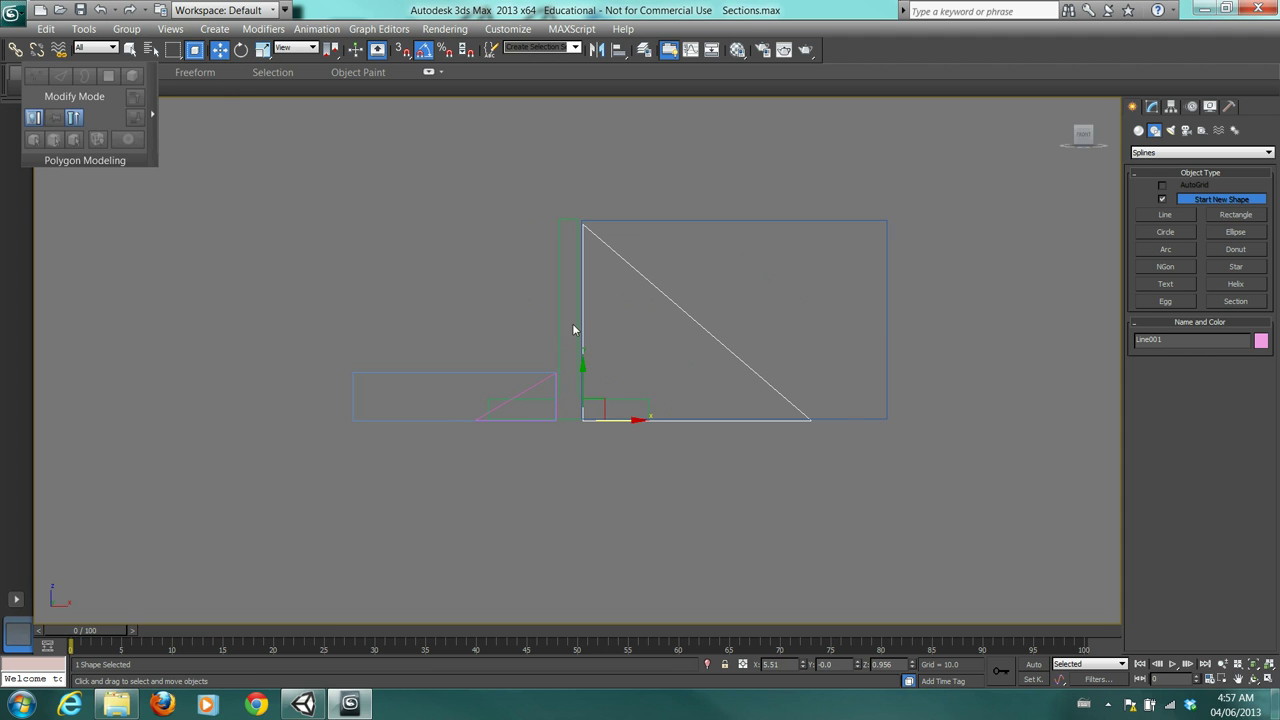
pyautogui.moveTo(628, 416); pyautogui.dragTo(720, 433)
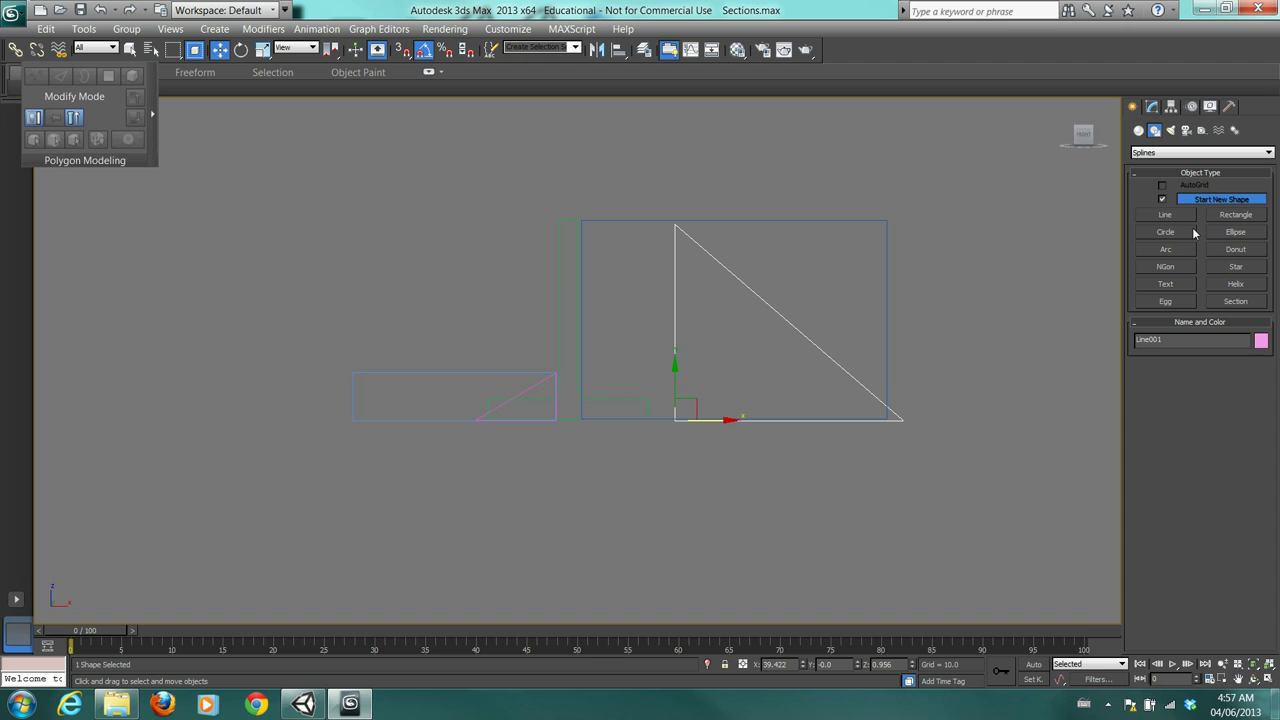
# Draw two rectangles beside the triangle's vertical edge, leaving Rectangle004 (about 42.5 × 68.3) selected
pyautogui.click(1236, 216)
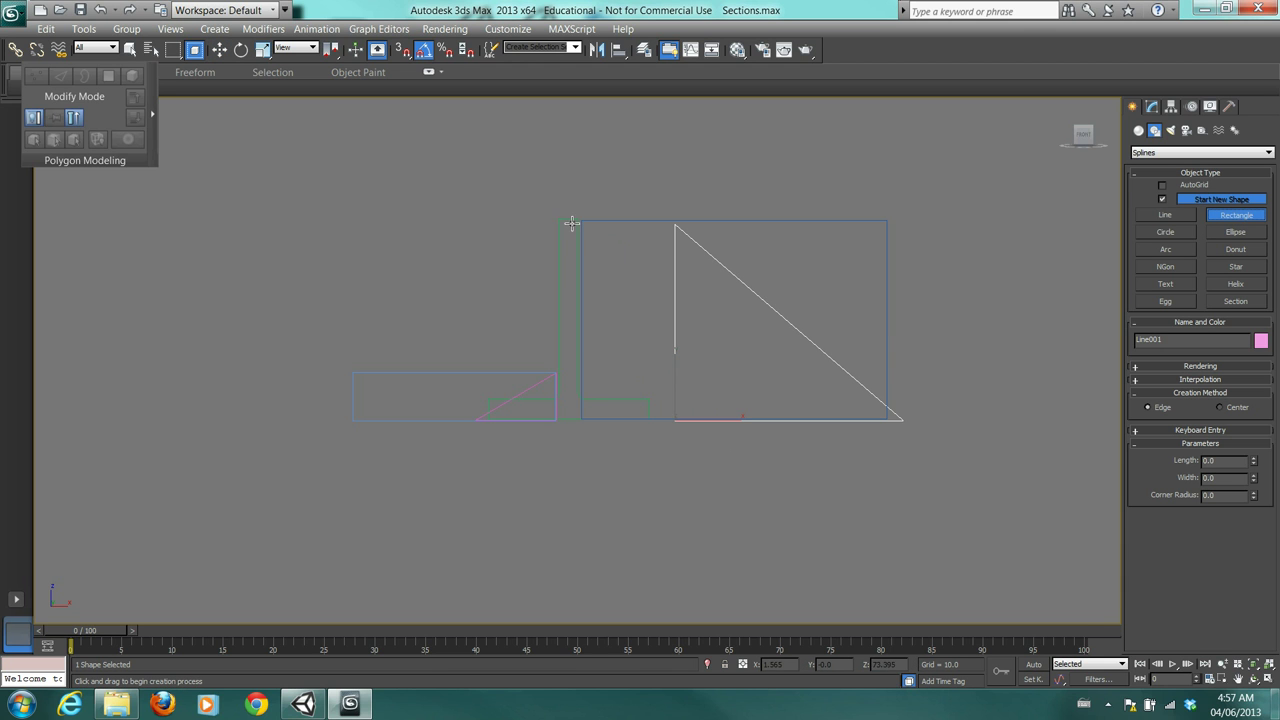
pyautogui.moveTo(580, 218); pyautogui.dragTo(673, 421)
pyautogui.moveTo(581, 305); pyautogui.dragTo(766, 420)
pyautogui.press('w')
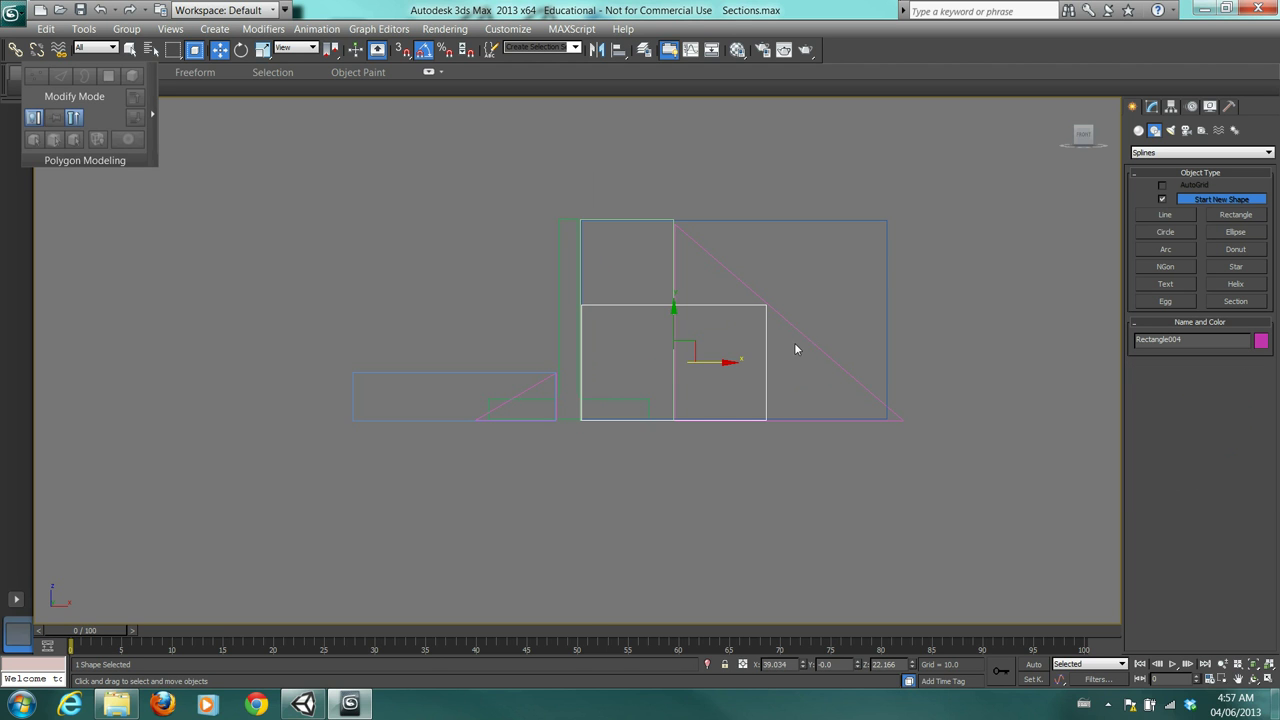
pyautogui.click(804, 334)
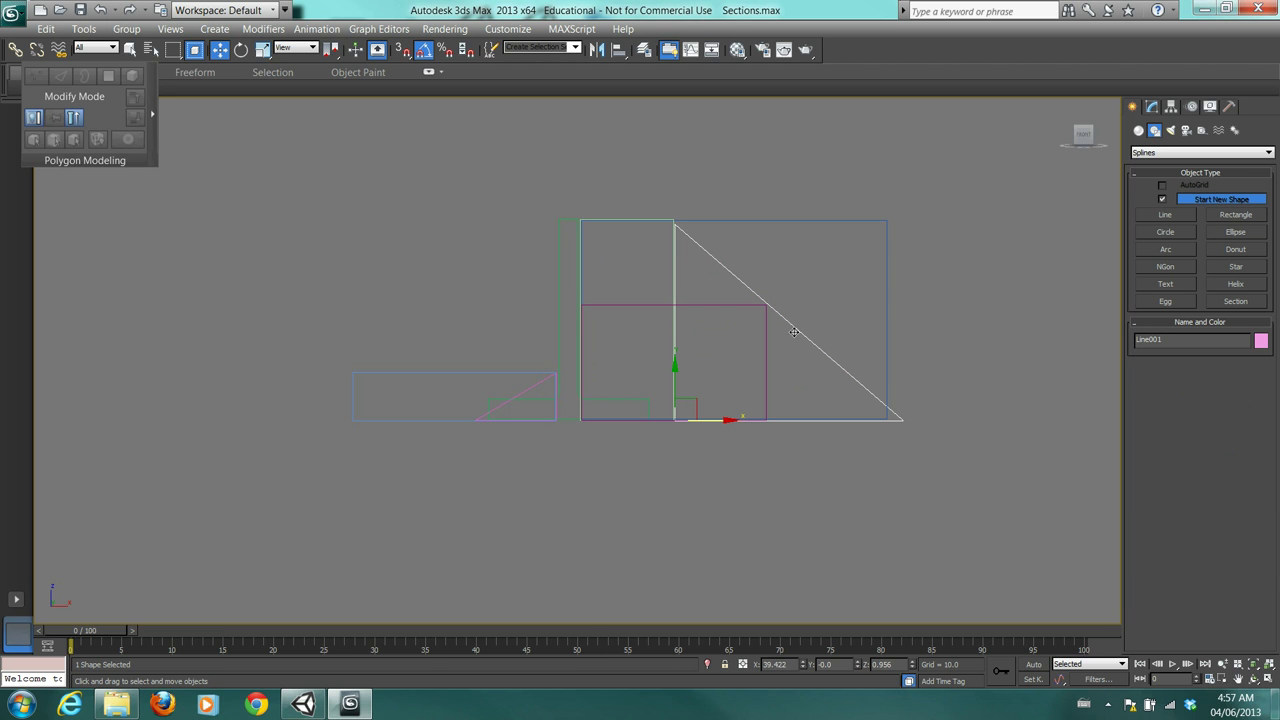
pyautogui.click(753, 306)
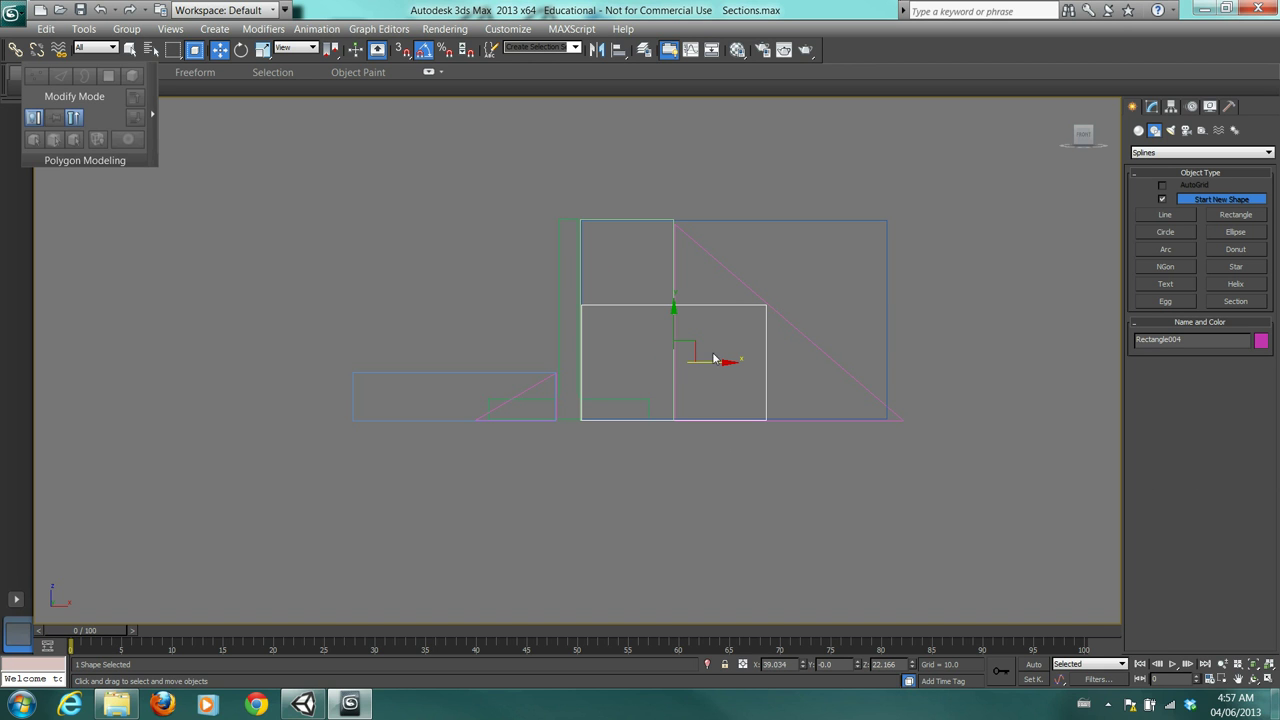
pyautogui.scroll(4, 683, 363)
pyautogui.moveTo(683, 363); pyautogui.dragTo(614, 400, button='middle')
pyautogui.scroll(-2, 618, 396)
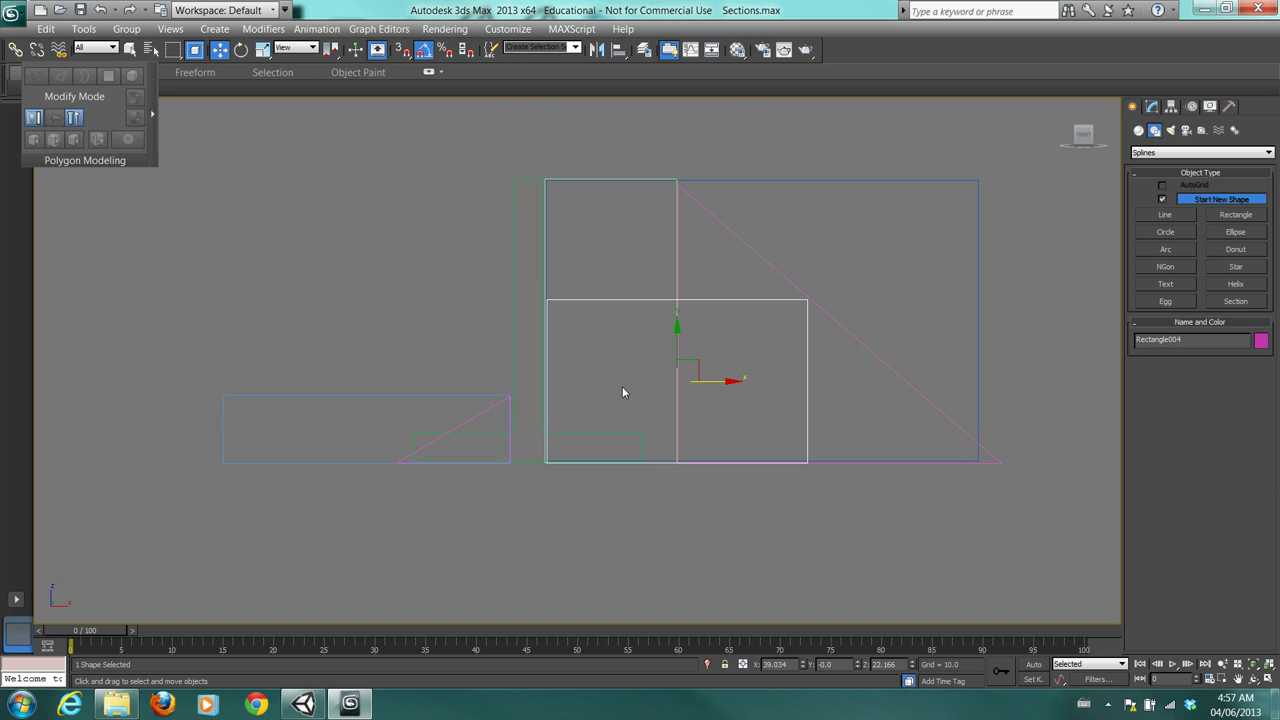
# Shift-drag Tee001 to the right to create the copy Tee002 at X 171.526
pyautogui.click(521, 182)
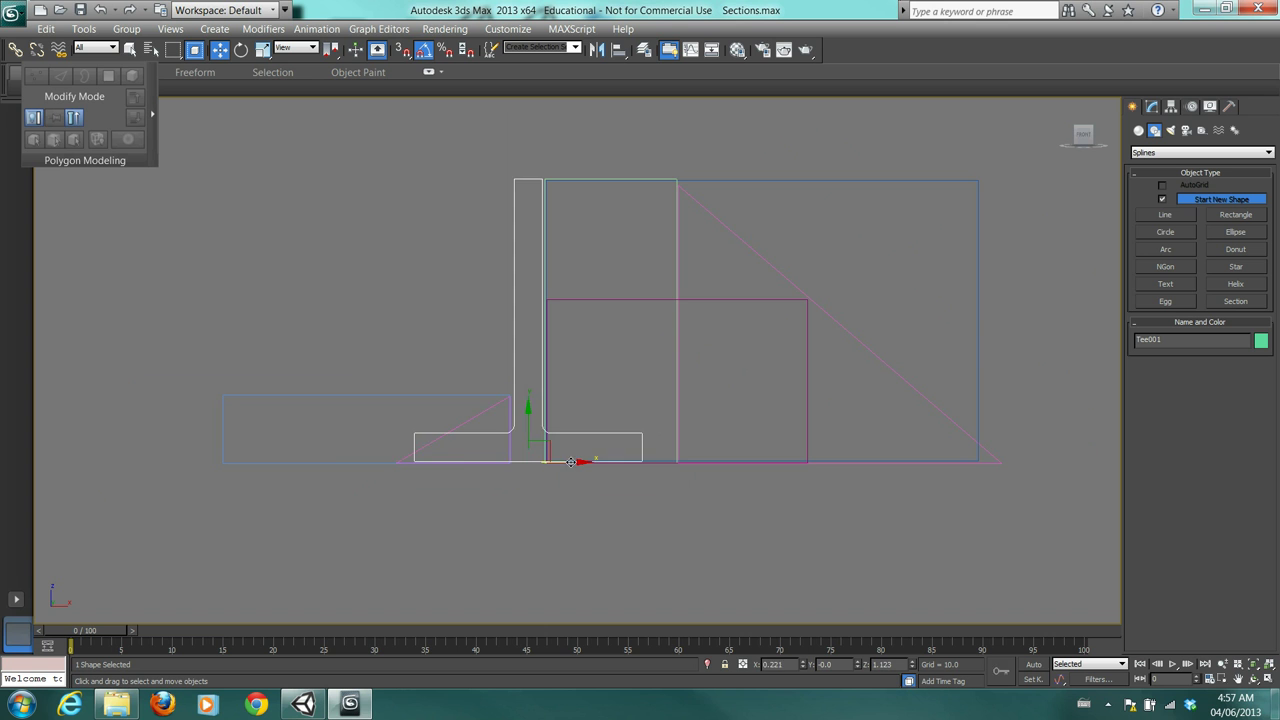
pyautogui.moveTo(570, 462)
pyautogui.keyDown('shift'); pyautogui.mouseDown()
pyautogui.moveTo(442, 462)
pyautogui.moveTo(1077, 466)
pyautogui.mouseUp(); pyautogui.keyUp('shift')
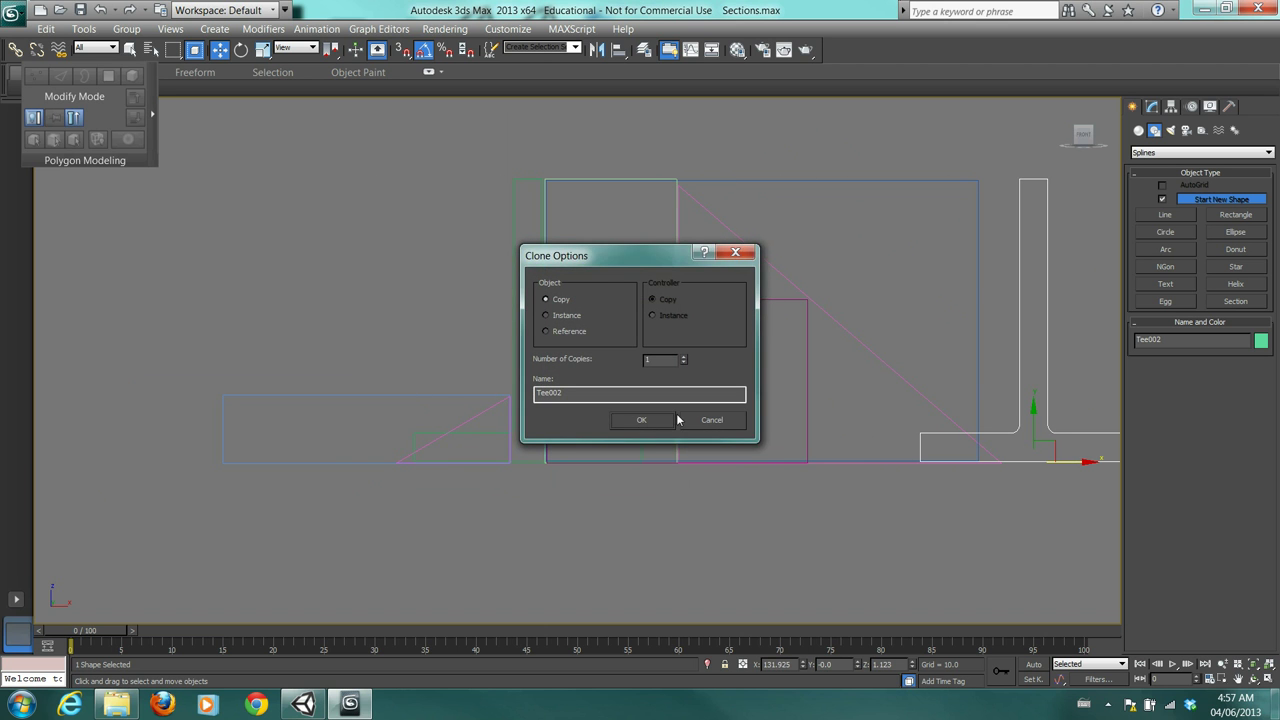
pyautogui.click(673, 421)
pyautogui.moveTo(673, 421)
pyautogui.mouseDown(button='middle')
pyautogui.moveTo(560, 389)
pyautogui.moveTo(470, 389)
pyautogui.mouseUp(button='middle')
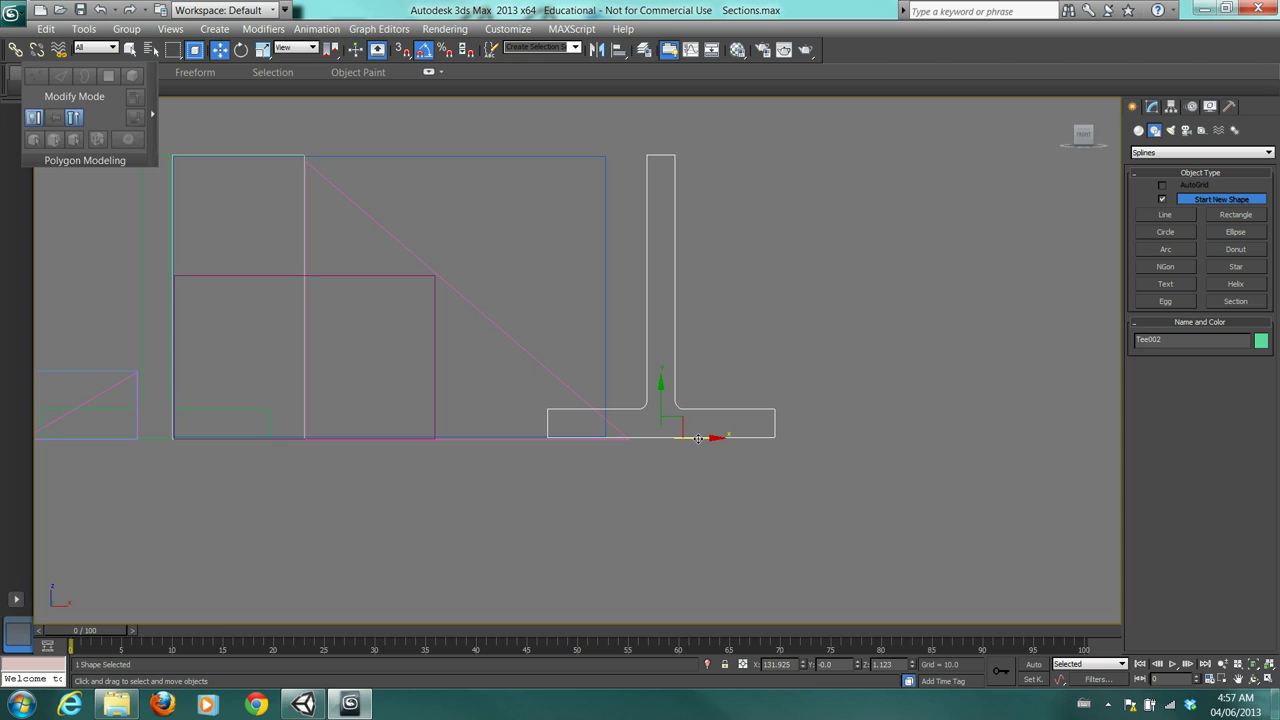
pyautogui.moveTo(698, 438); pyautogui.dragTo(850, 441)
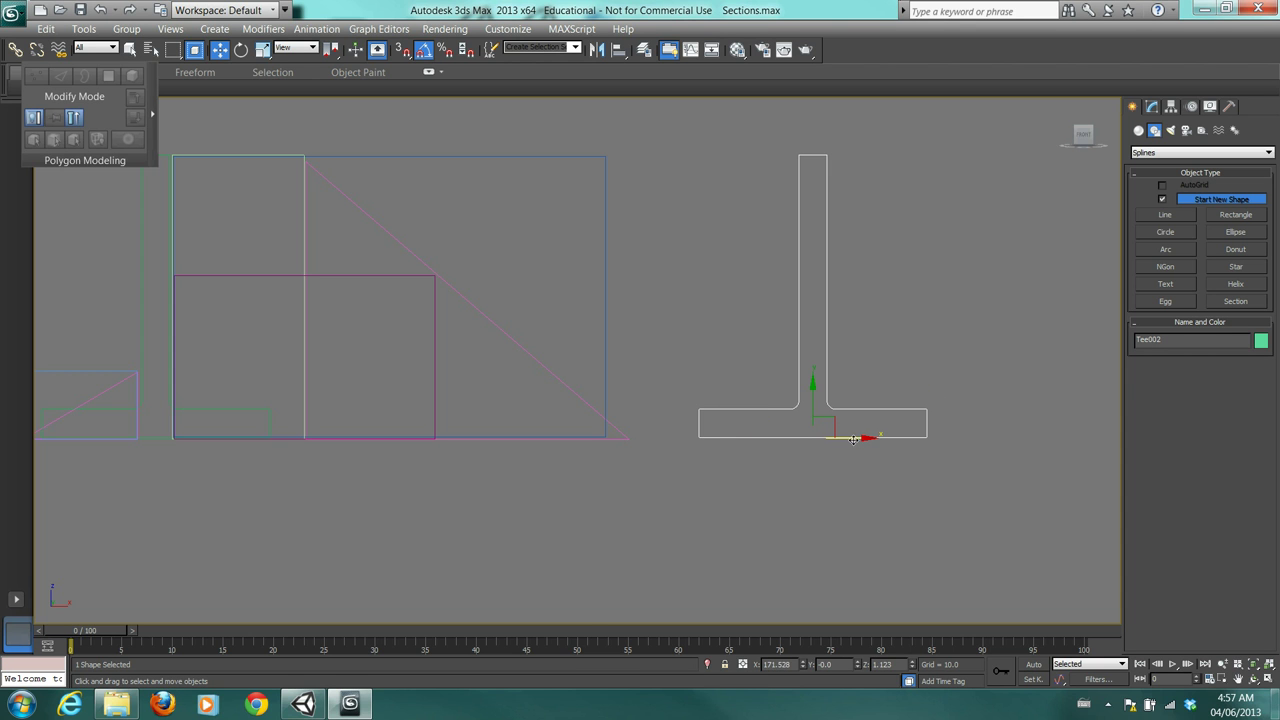
# Copy the T again further right to create Tee003 at X 234.909
pyautogui.keyDown('shift'); pyautogui.moveTo(853, 438); pyautogui.dragTo(1097, 450); pyautogui.keyUp('shift')
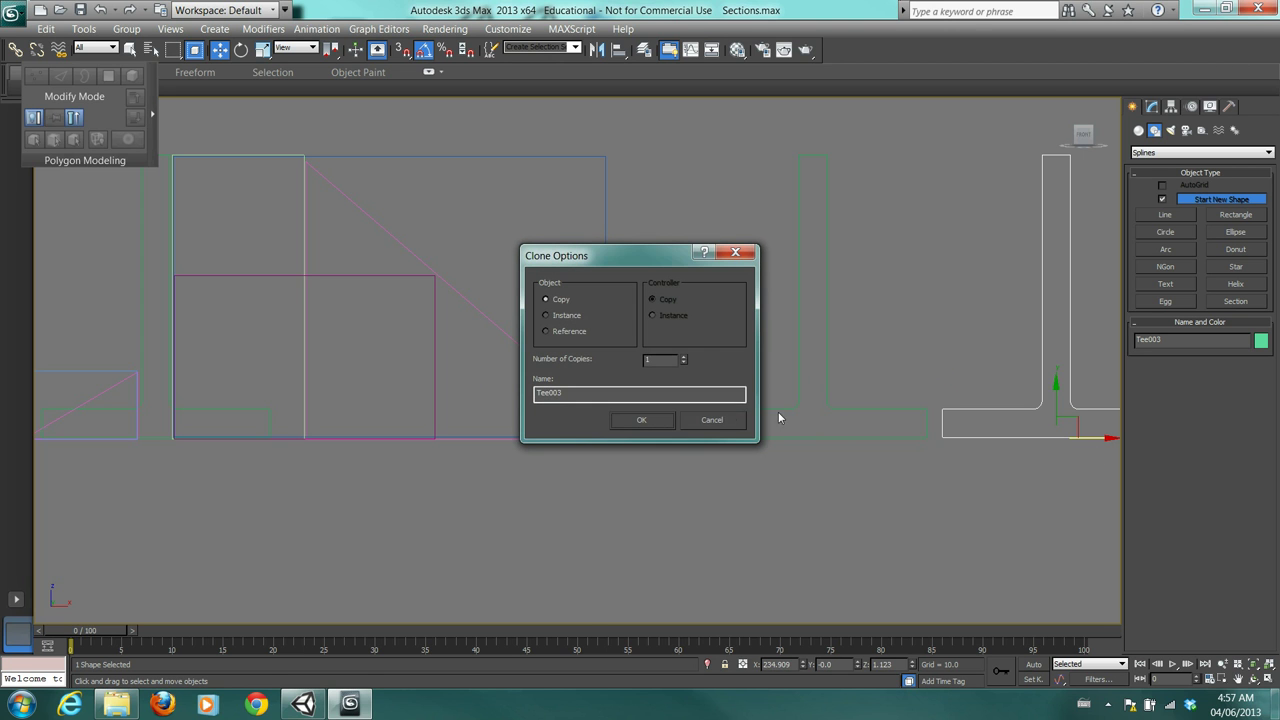
pyautogui.click(648, 421)
pyautogui.moveTo(856, 426); pyautogui.dragTo(621, 455, button='middle')
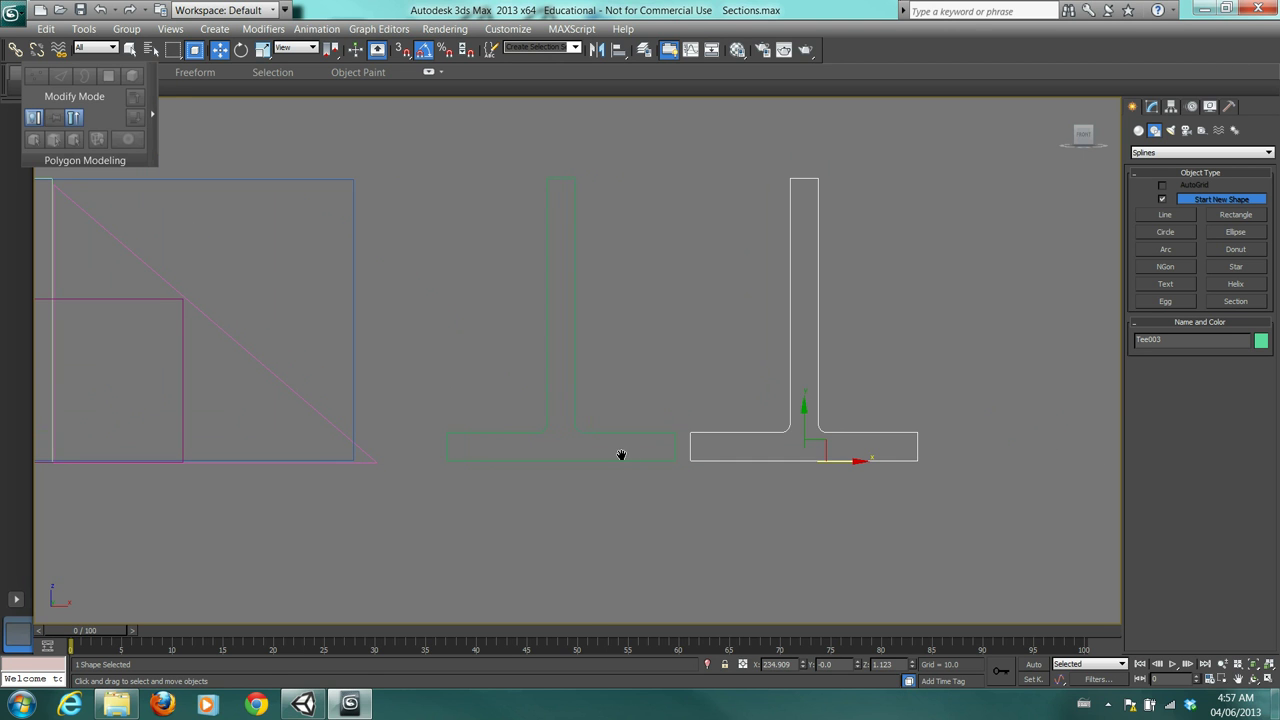
pyautogui.click(617, 431)
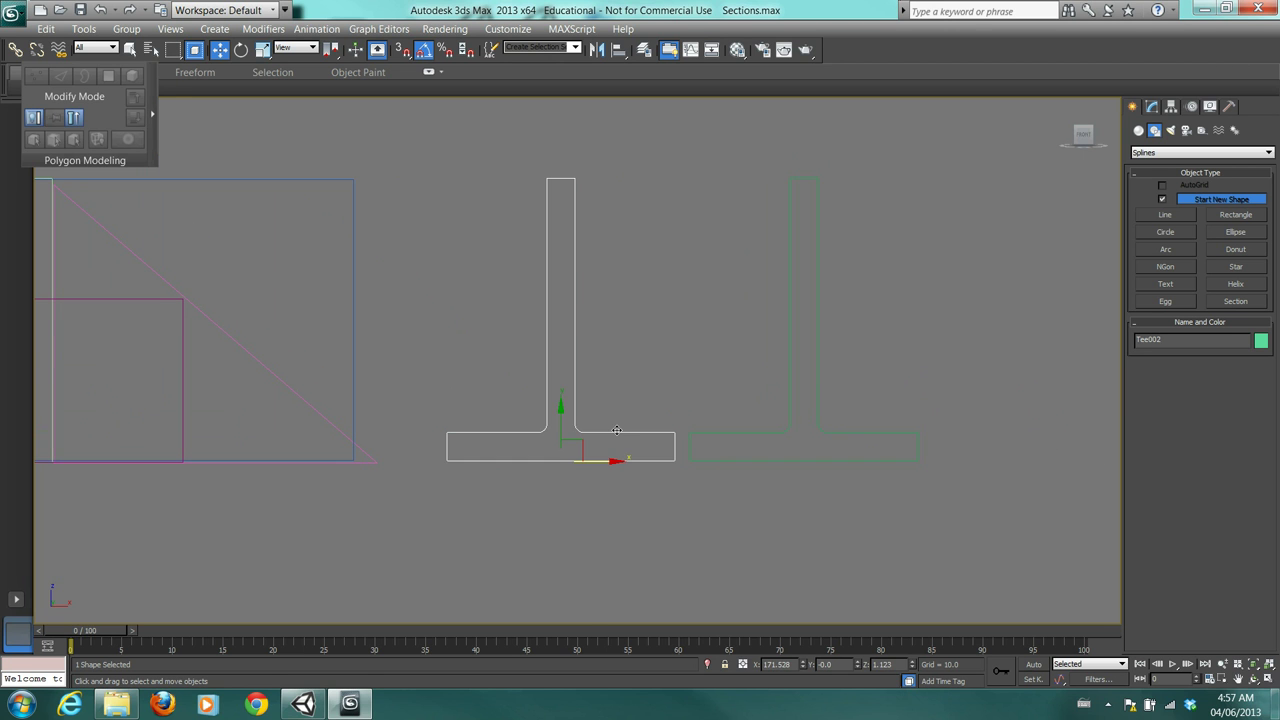
# Rename Tee002 to Masterfdn
pyautogui.click(1154, 107)
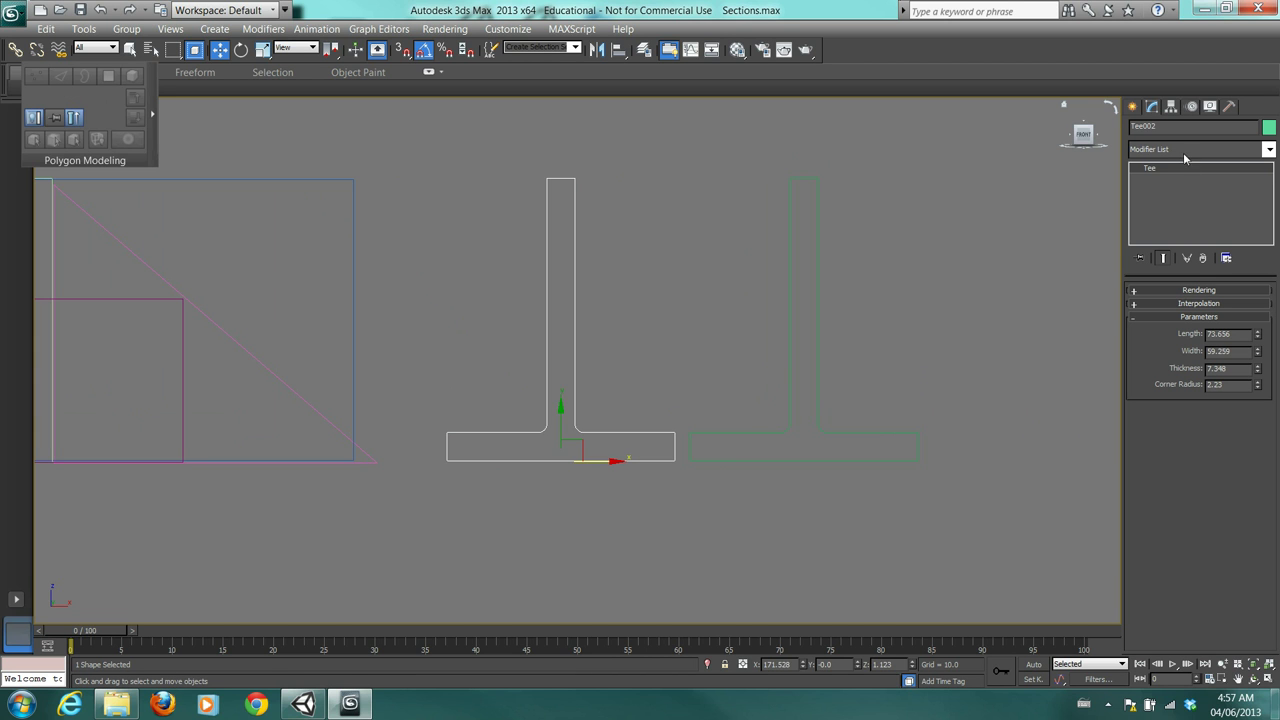
pyautogui.click(1190, 127)
pyautogui.write('Masterfdn')
# Shrink Tee003 to Length 30.199 and Width 36.741, lowering its flange onto the base line
pyautogui.click(836, 432)
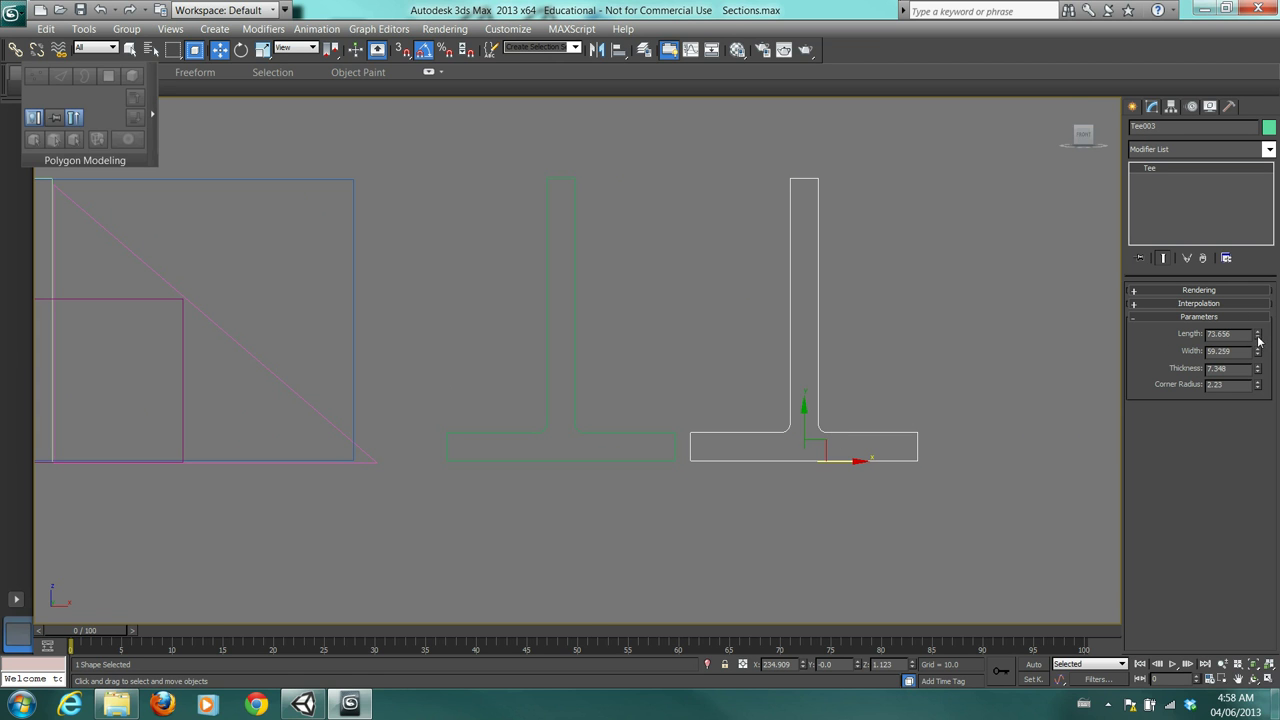
pyautogui.moveTo(1258, 341); pyautogui.dragTo(1258, 400)
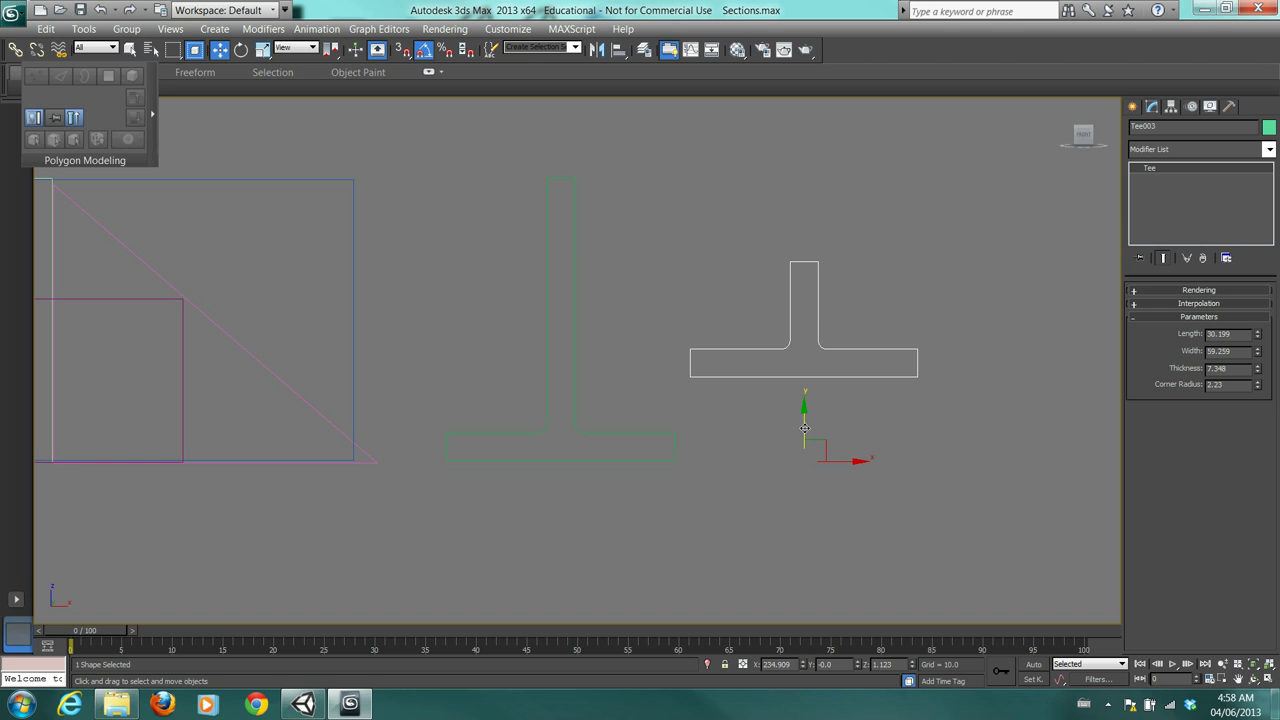
pyautogui.moveTo(804, 428); pyautogui.dragTo(828, 512)
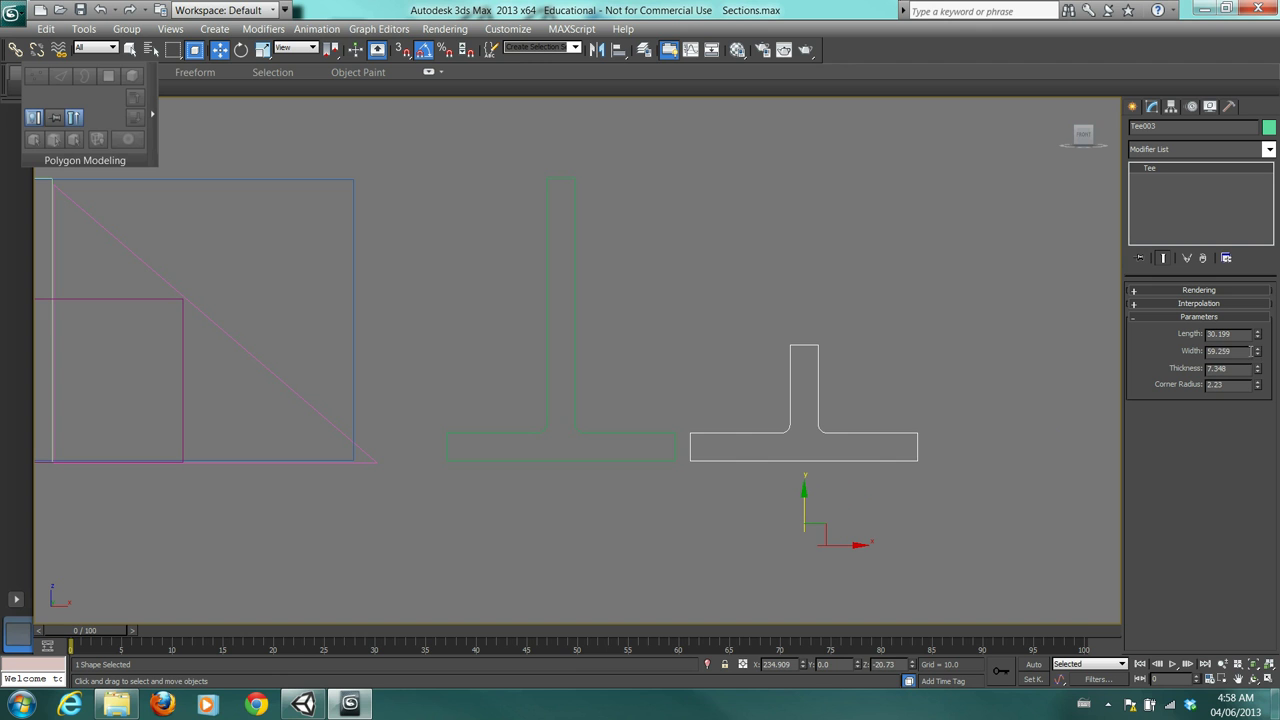
pyautogui.moveTo(1256, 351); pyautogui.dragTo(1256, 394)
pyautogui.click(575, 399)
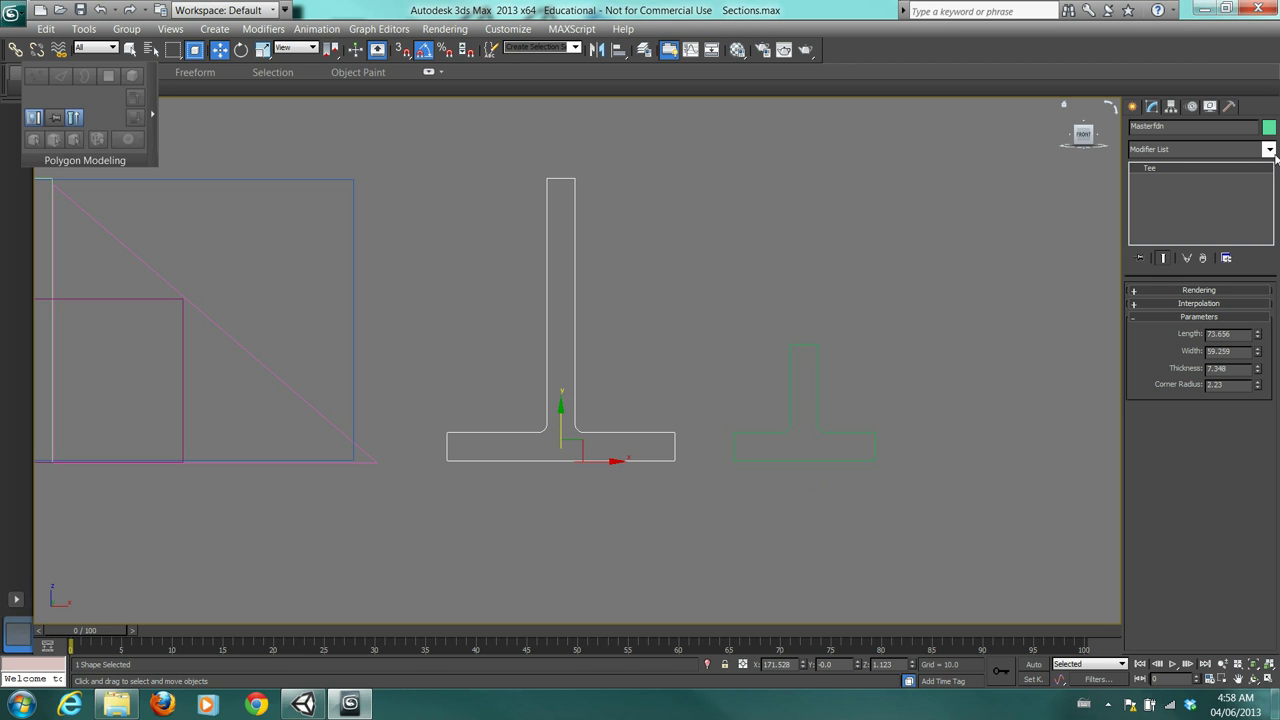
# Apply a Morpher modifier to Masterfdn and start picking a scene object for channel 1
pyautogui.click(1269, 150)
pyautogui.moveTo(1269, 197); pyautogui.dragTo(1269, 328)
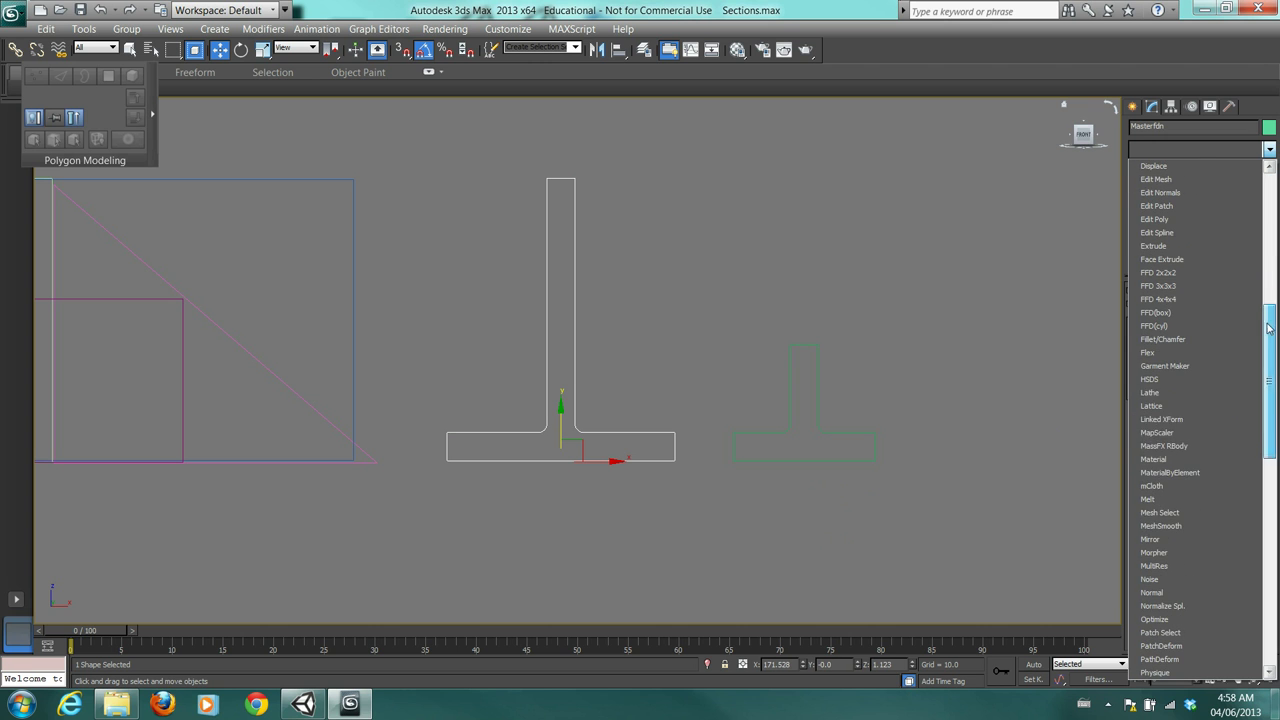
pyautogui.click(1189, 553)
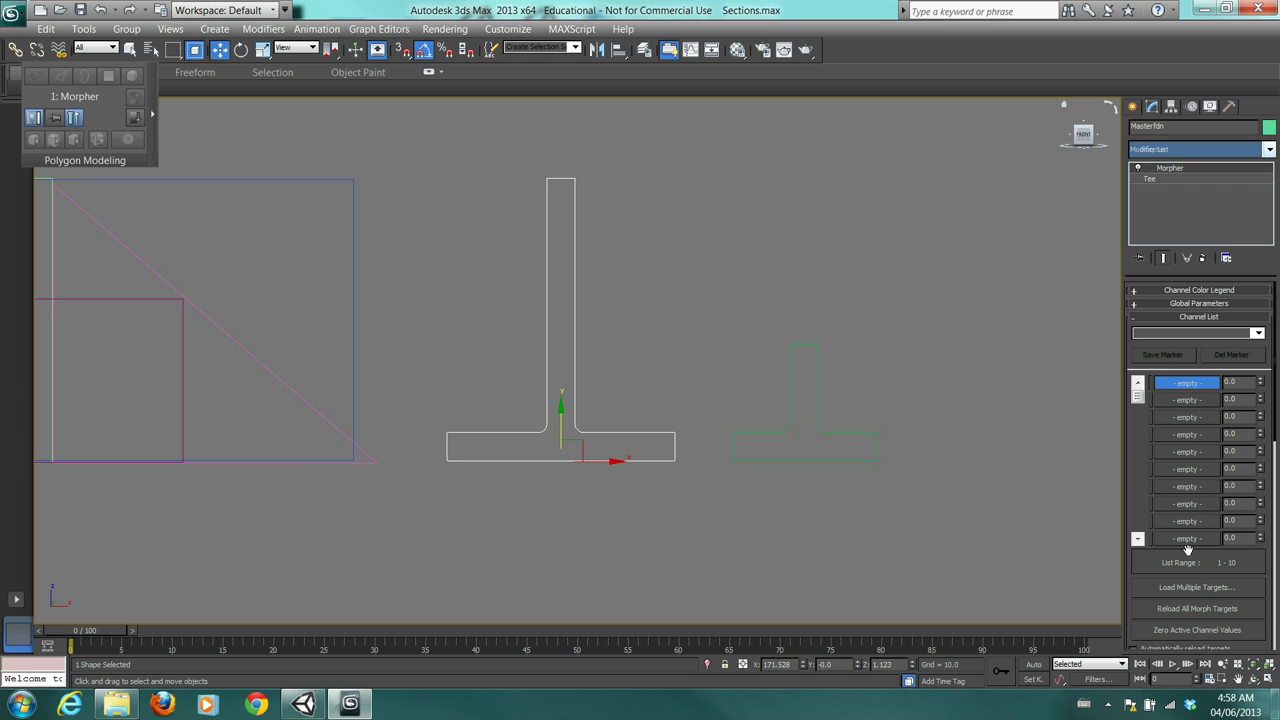
pyautogui.click(1195, 390)
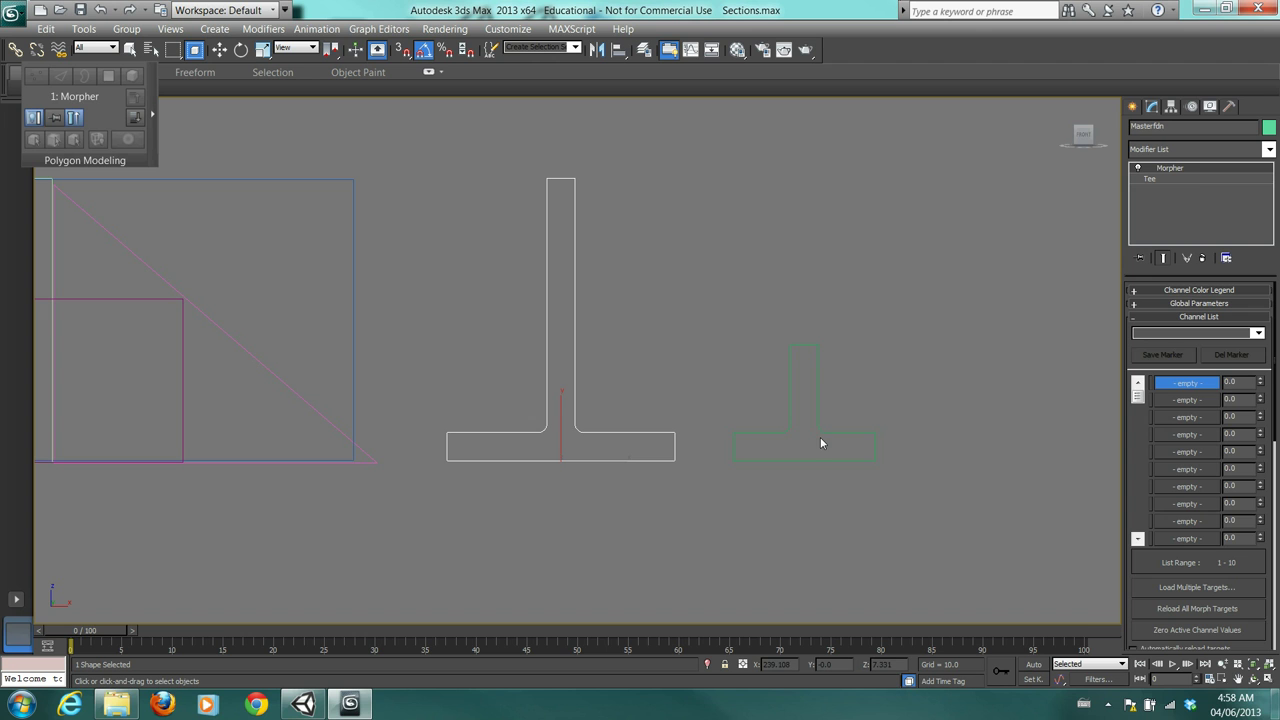
# Check the Tee parameters, then delete the Morpher modifier from Masterfdn's stack
pyautogui.click(1179, 180)
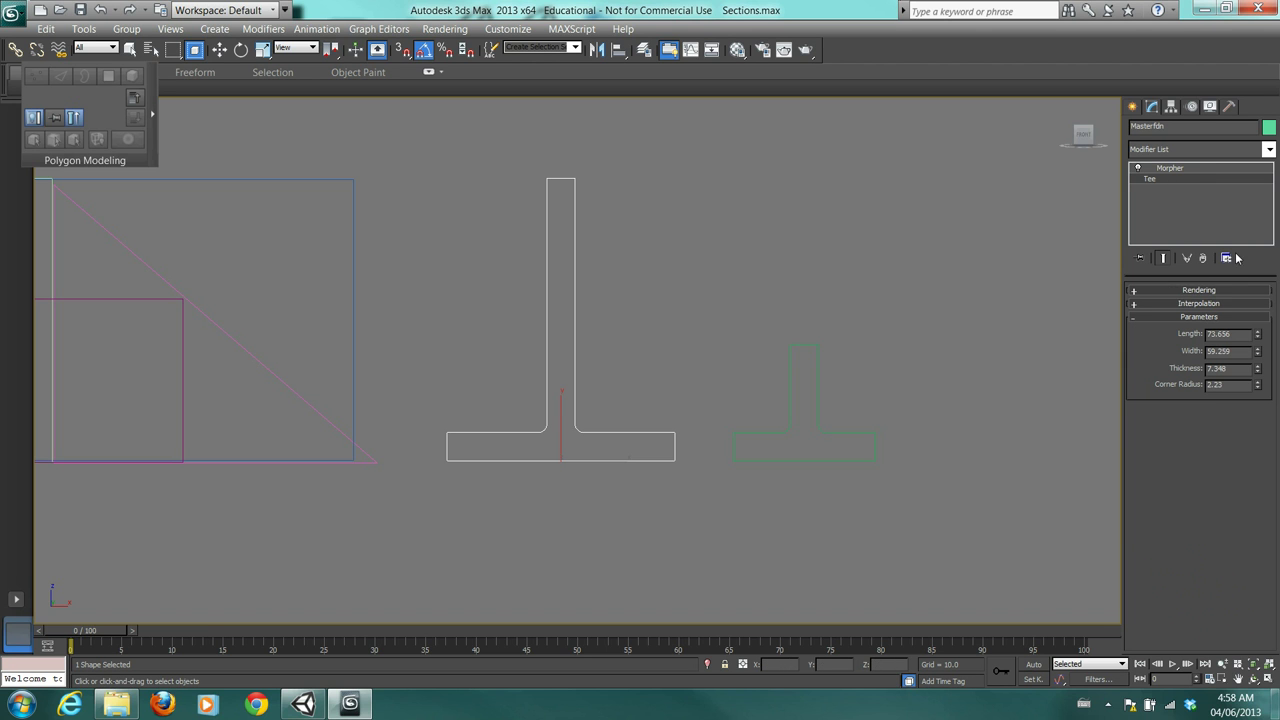
pyautogui.click(1192, 170)
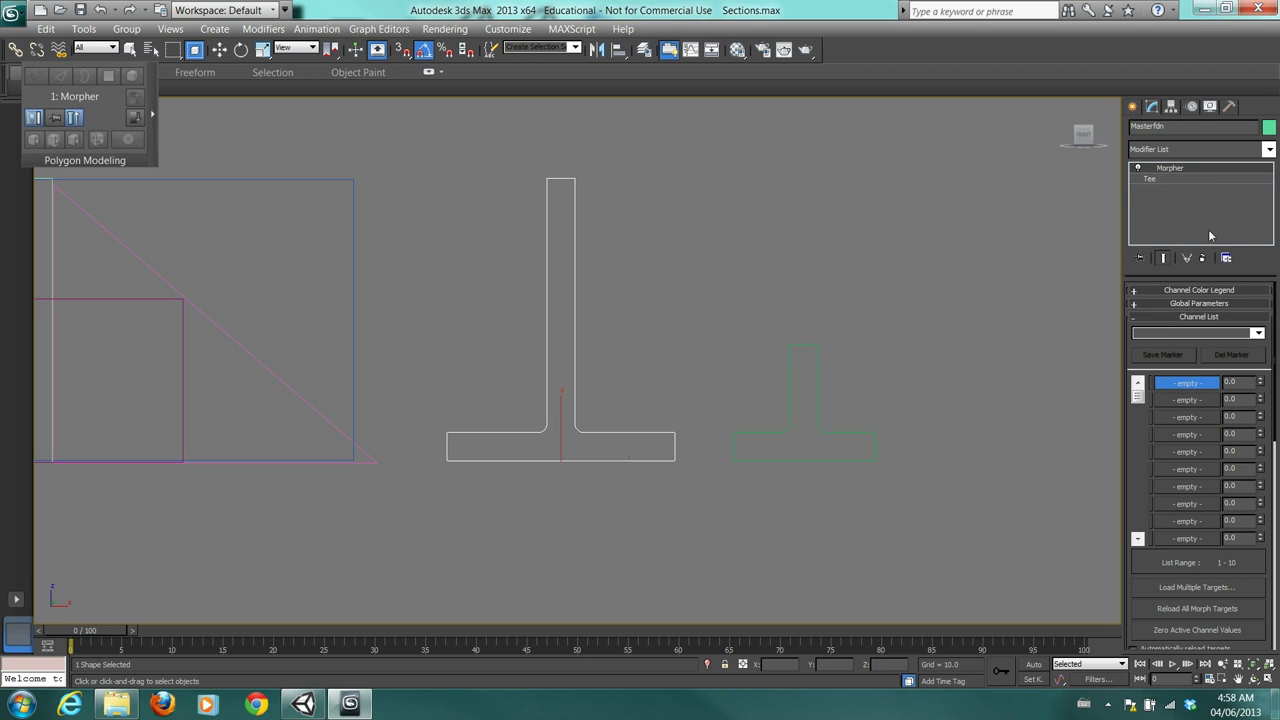
pyautogui.click(1202, 258)
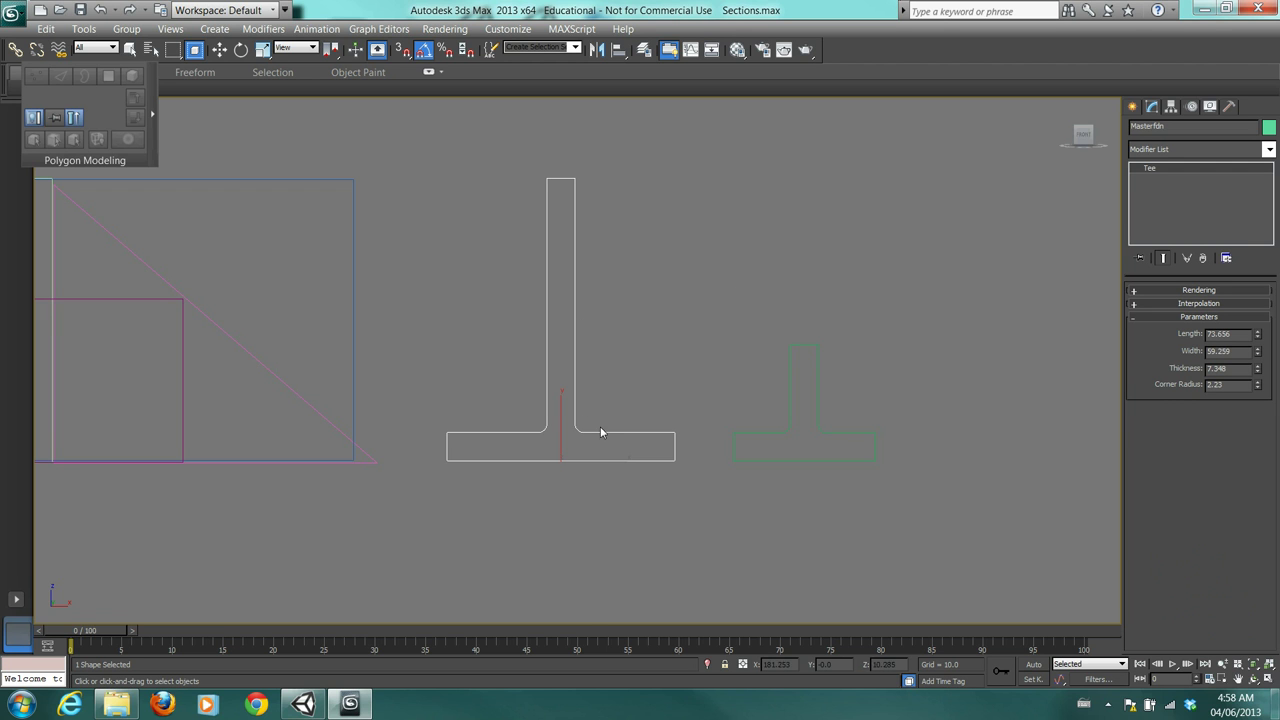
# Turn on Enable In Viewport and Enable In Renderer for Masterfdn, then collapse the Rendering rollout
pyautogui.click(1148, 292)
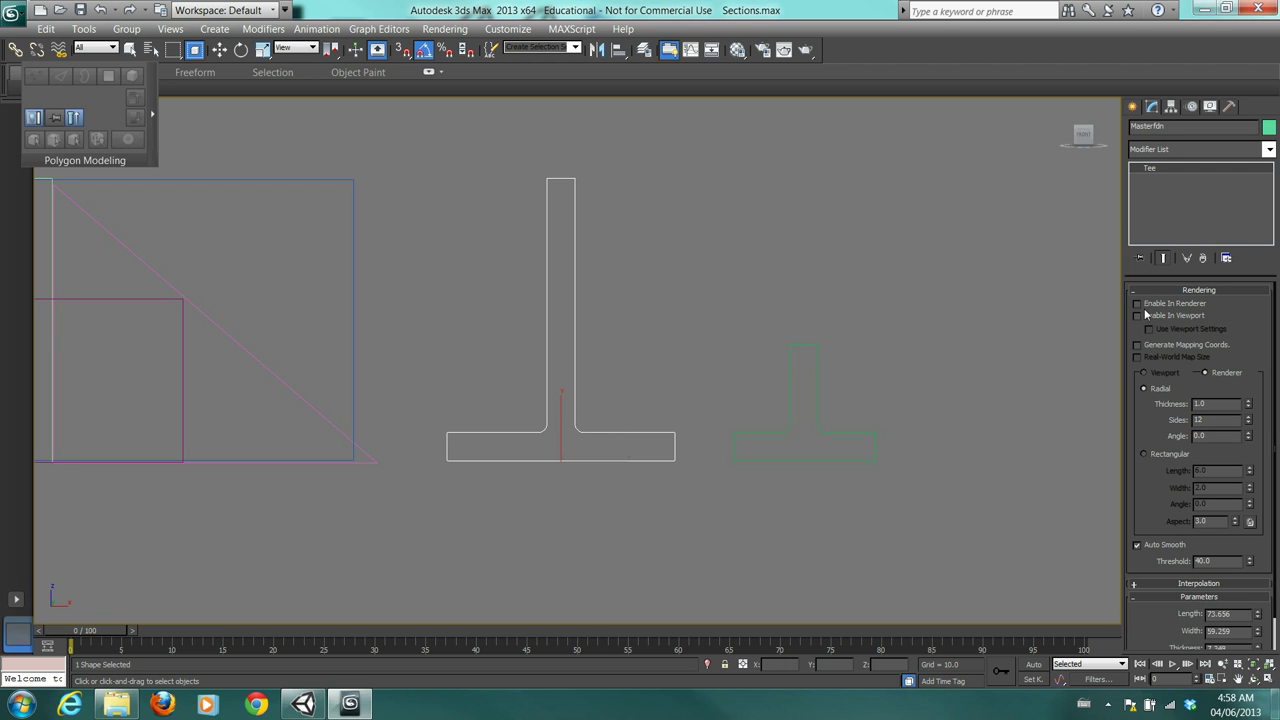
pyautogui.click(1137, 315)
pyautogui.click(1137, 303)
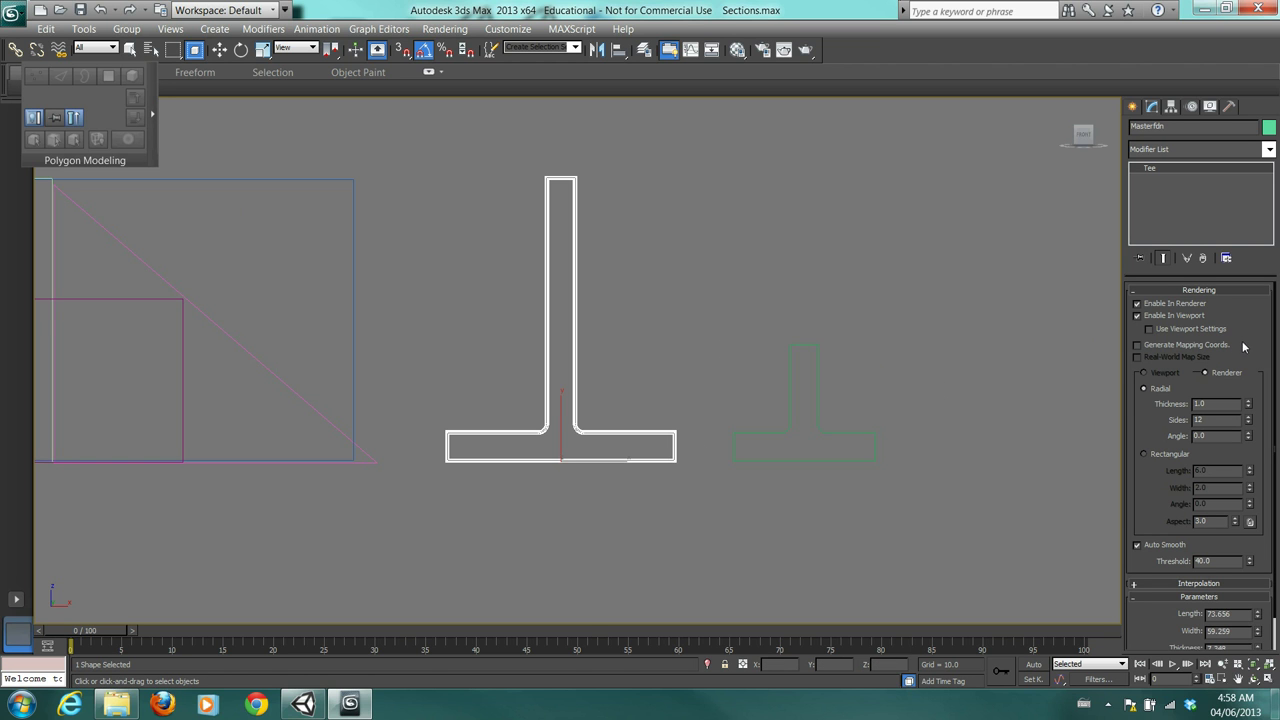
pyautogui.click(1235, 291)
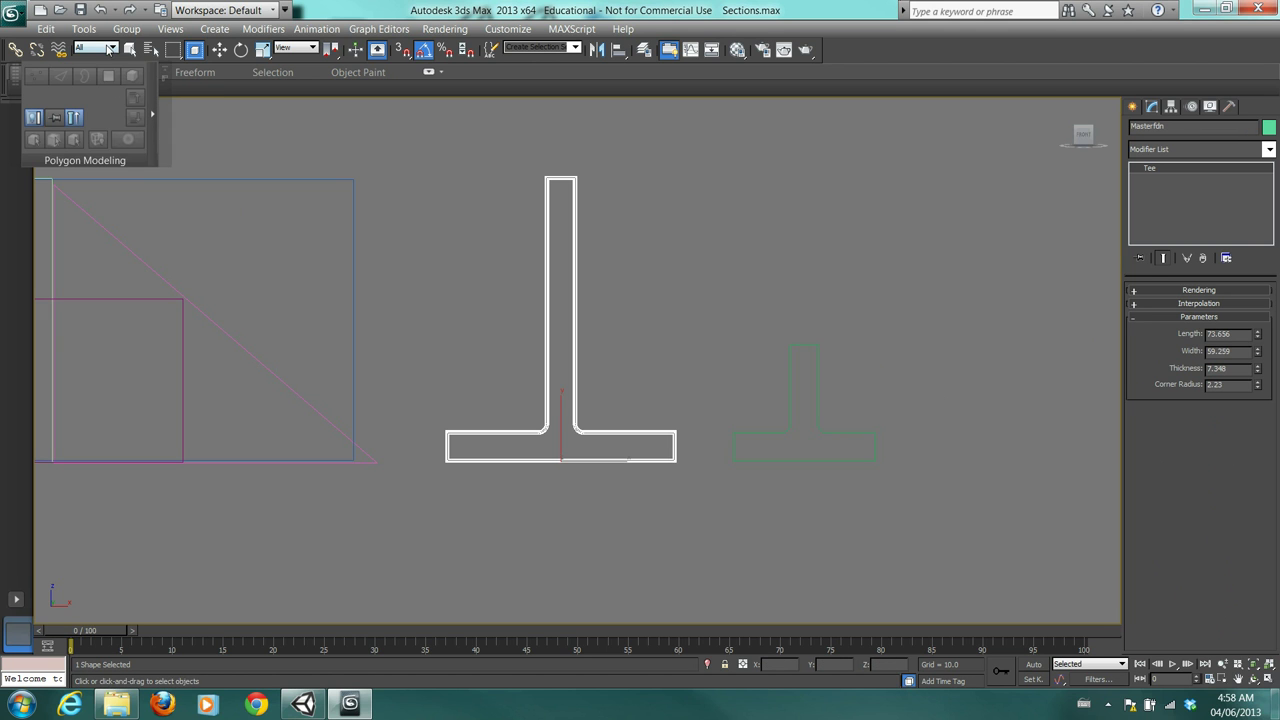
# Set the selection filter to All, switch to Move with W, and deselect the large T
pyautogui.click(111, 48)
pyautogui.click(312, 290)
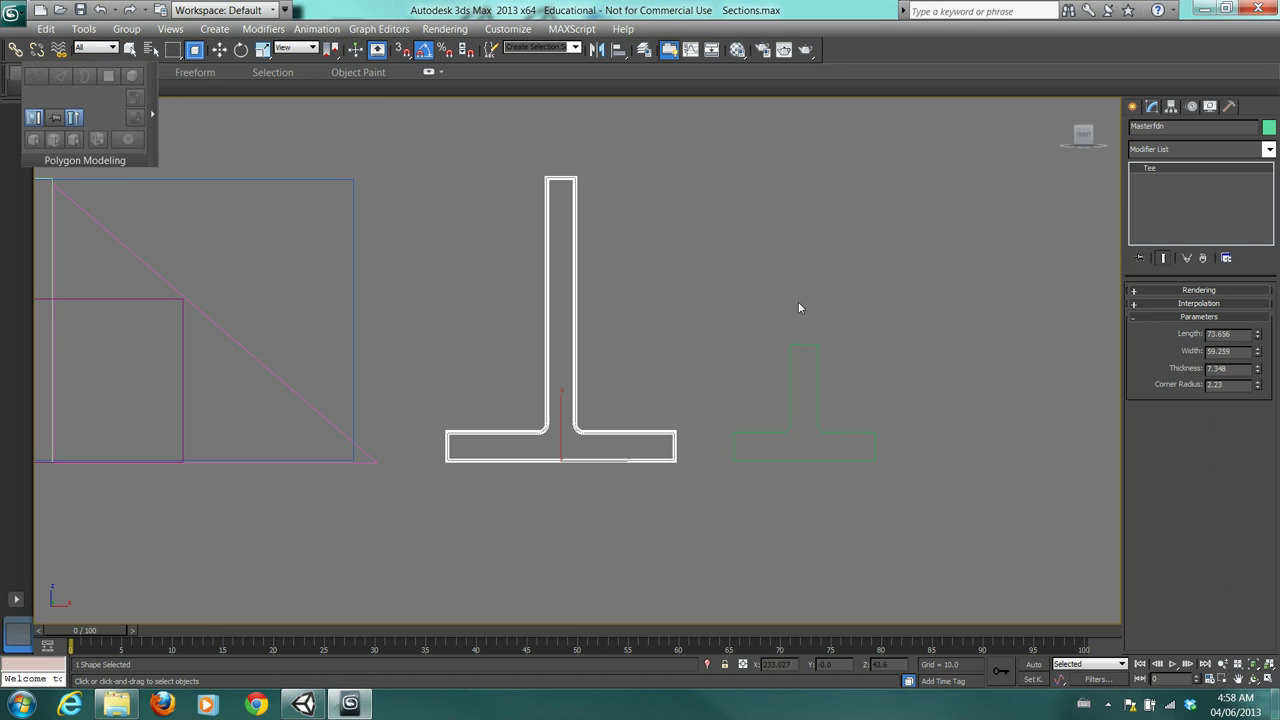
pyautogui.press('w')
pyautogui.click(624, 507)
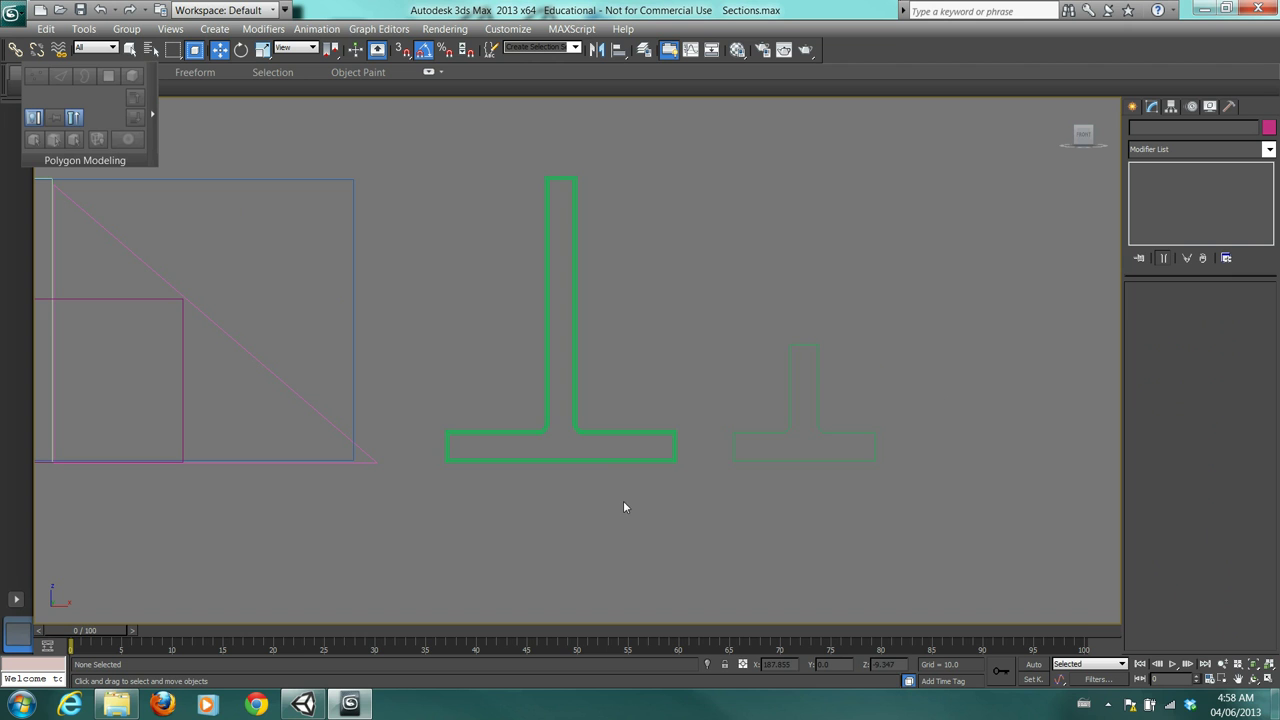
# Turn on Enable In Renderer and Enable In Viewport for the small Tee003
pyautogui.click(779, 433)
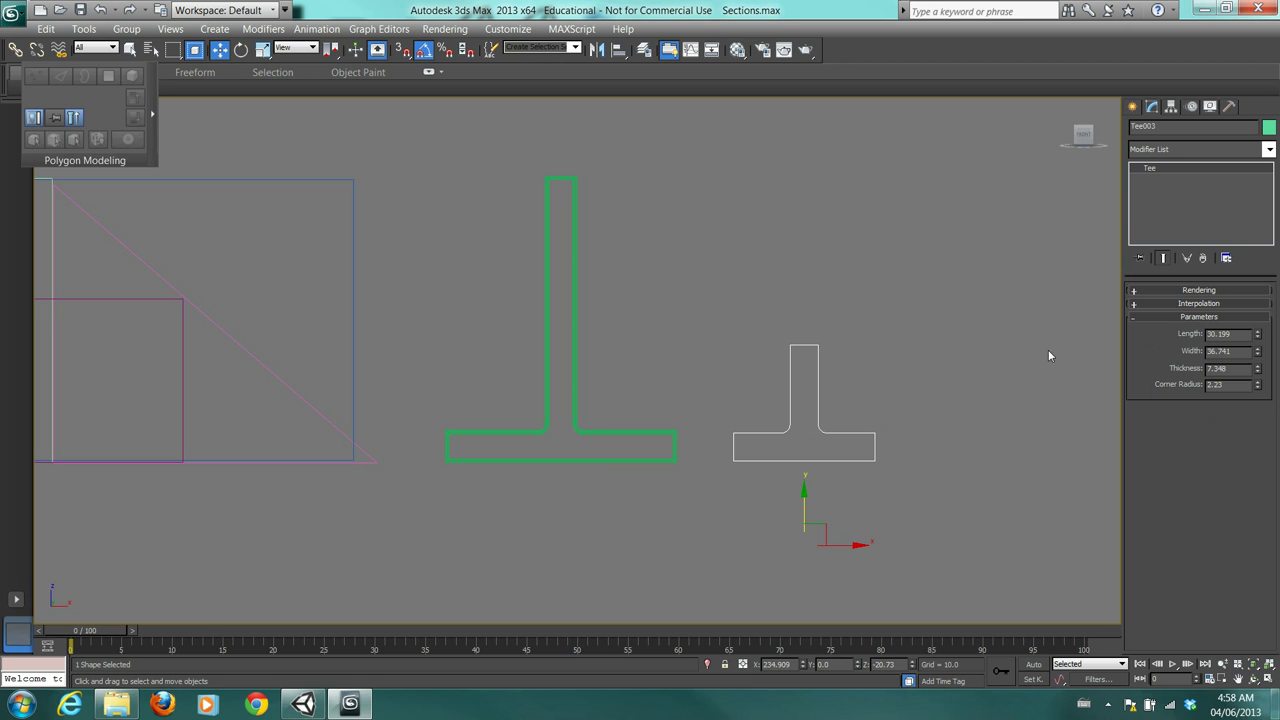
pyautogui.click(1143, 292)
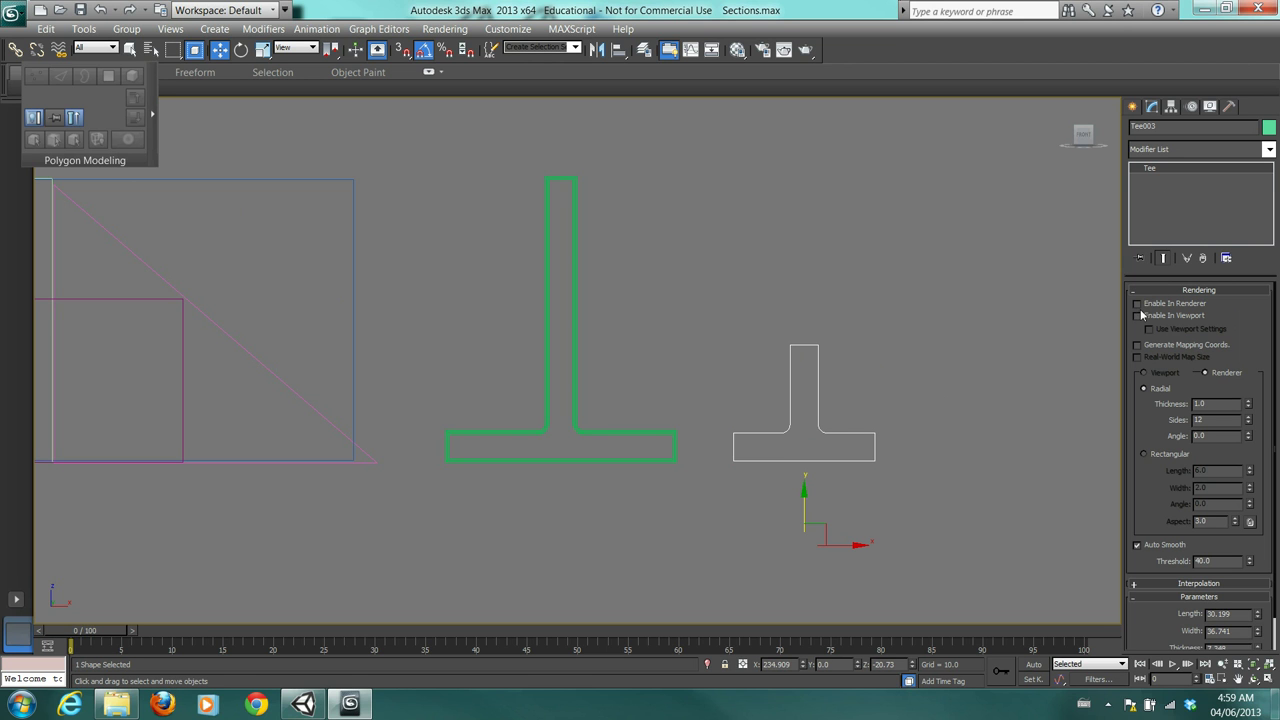
pyautogui.click(1137, 304)
pyautogui.click(1137, 315)
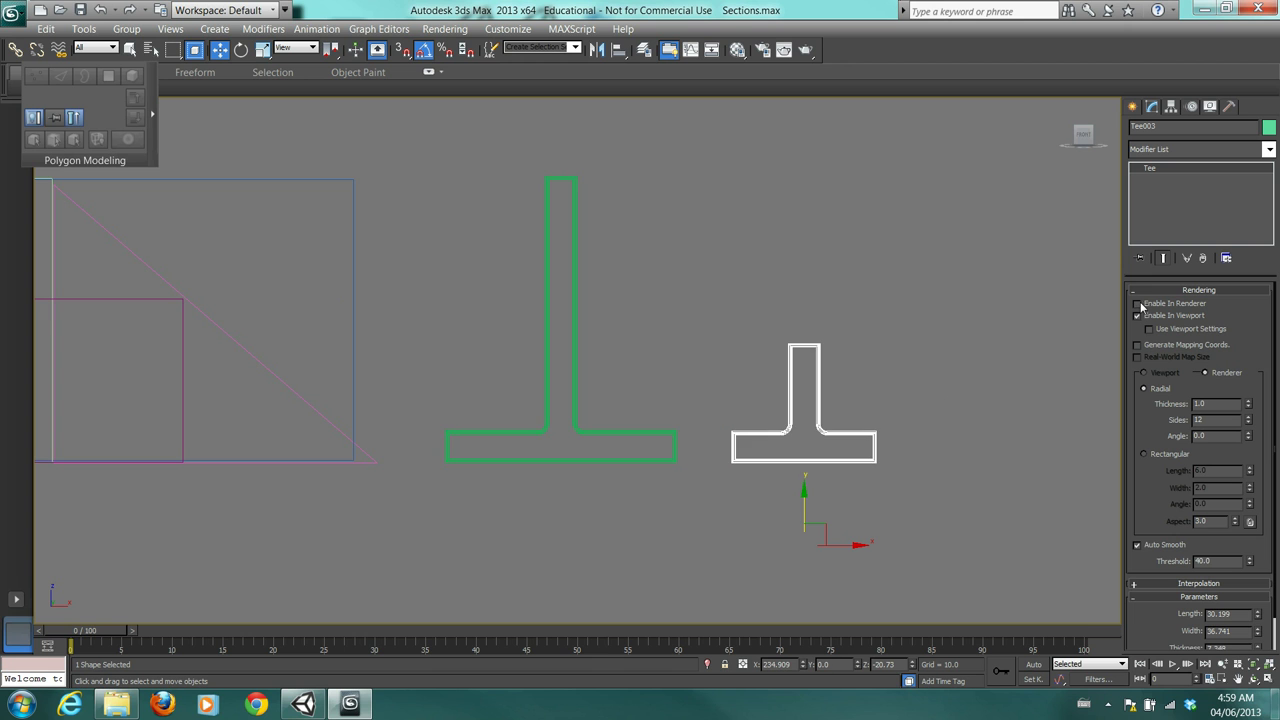
# Convert Masterfdn and Tee003 each to Editable Poly from the right-click Convert To menu
pyautogui.click(576, 320)
pyautogui.rightClick(576, 320)
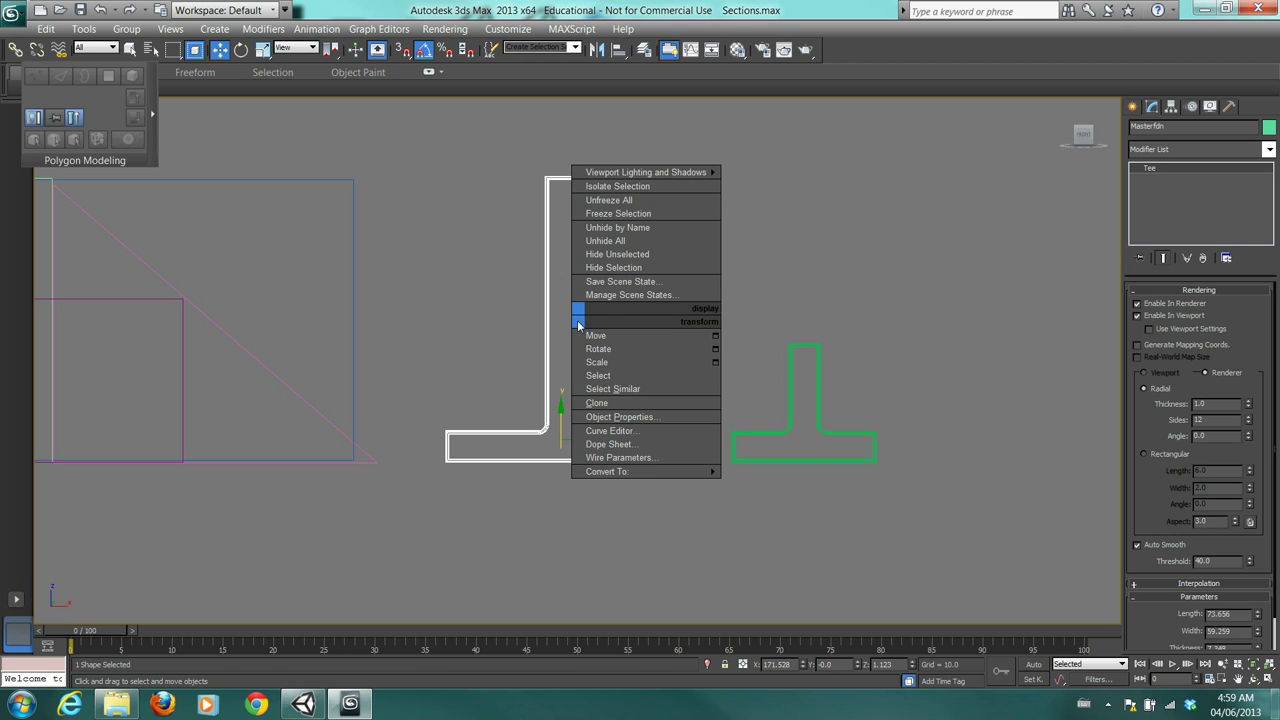
pyautogui.moveTo(661, 473)
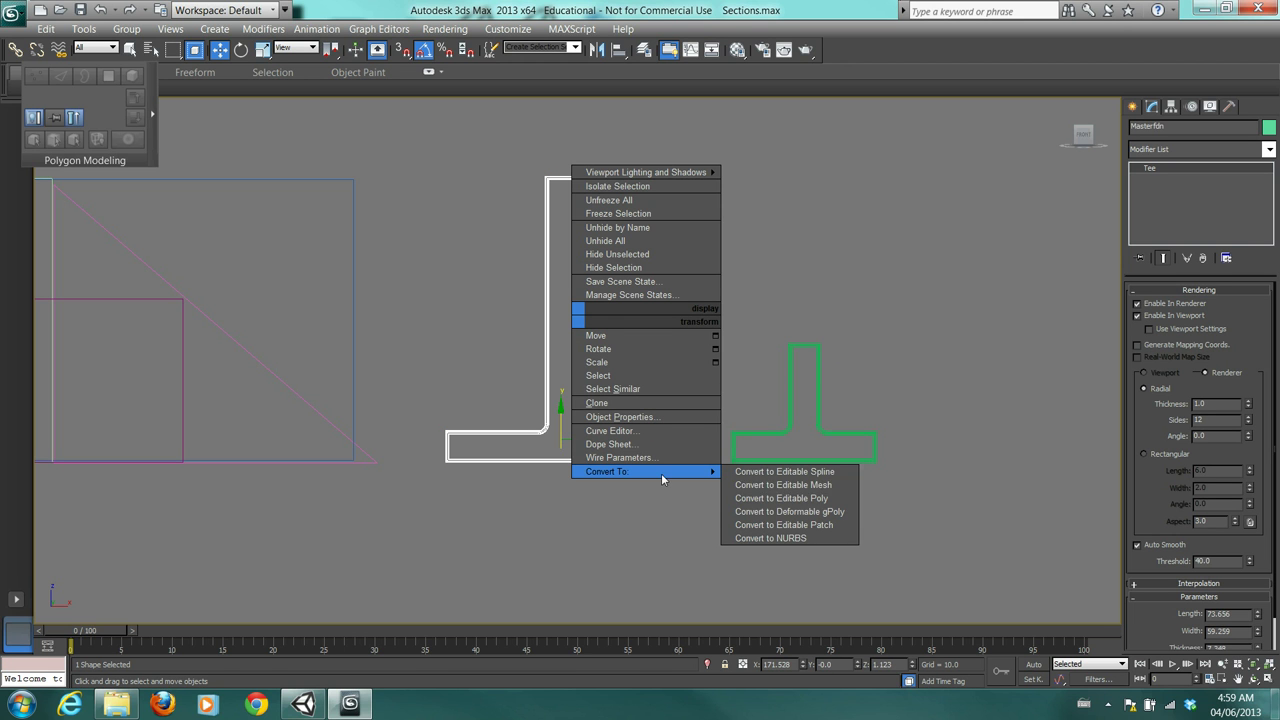
pyautogui.click(781, 498)
pyautogui.click(784, 433)
pyautogui.click(784, 433)
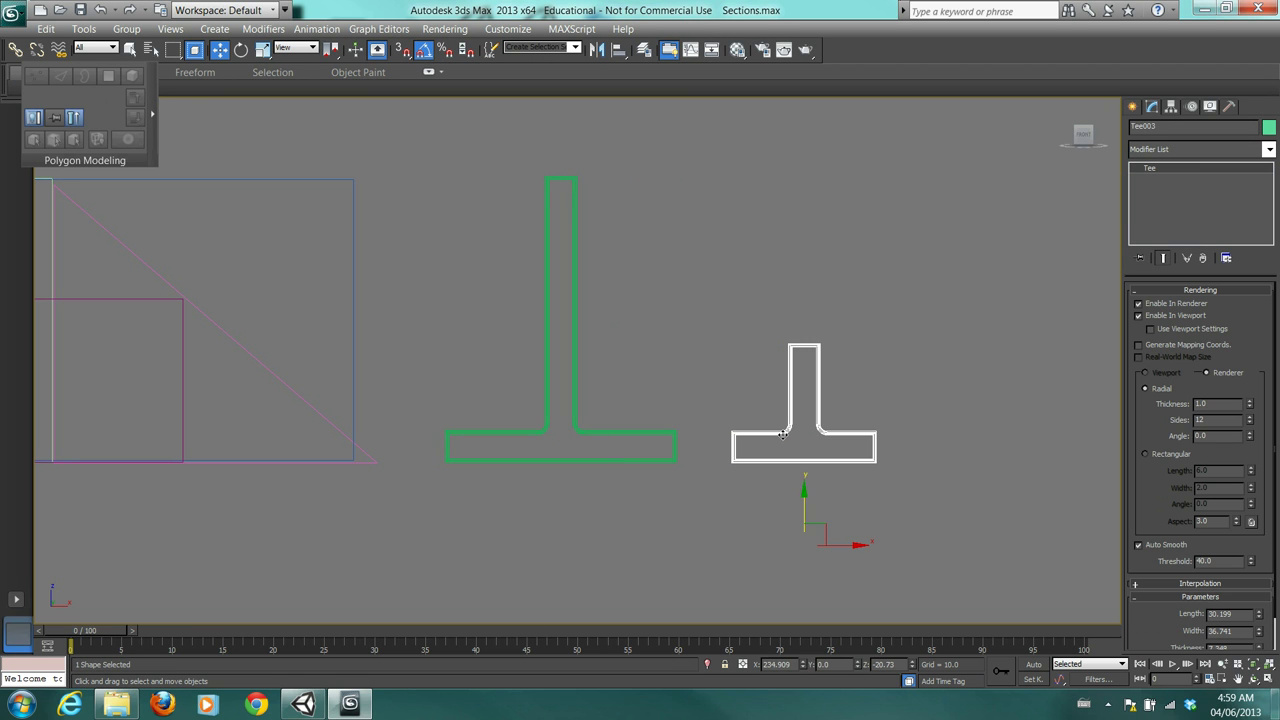
pyautogui.rightClick(784, 433)
pyautogui.moveTo(826, 594)
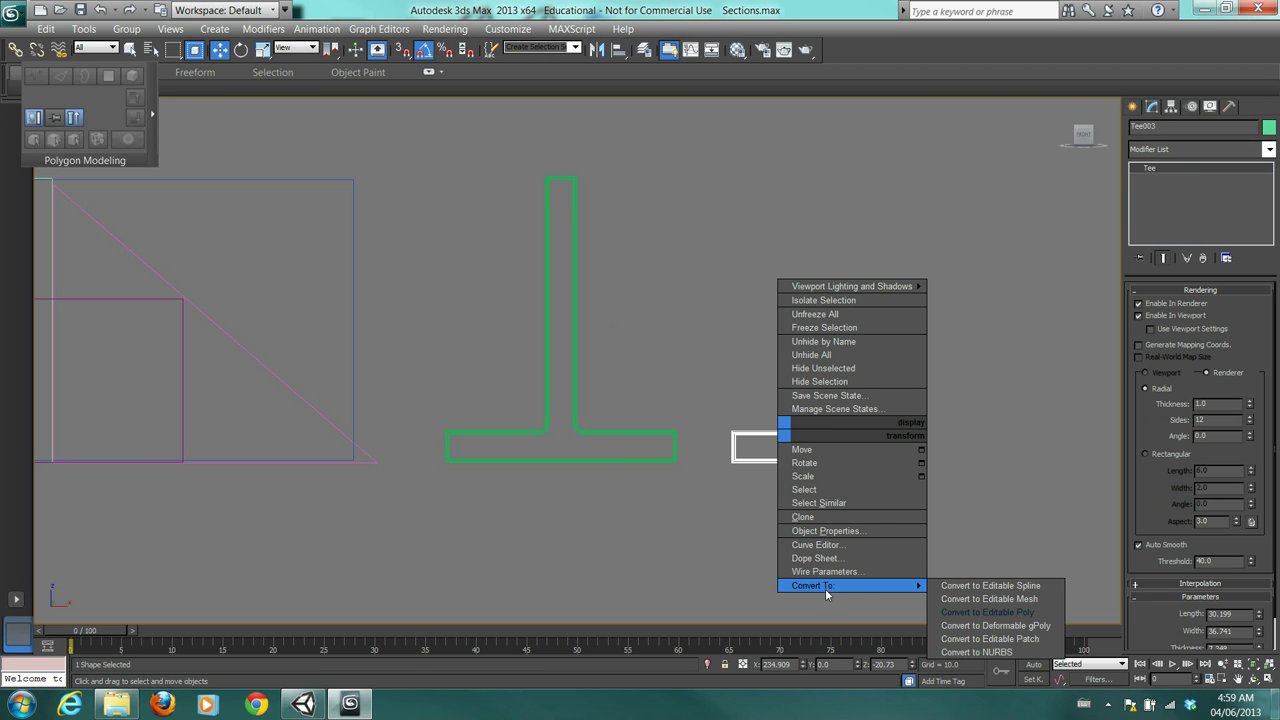
pyautogui.click(965, 612)
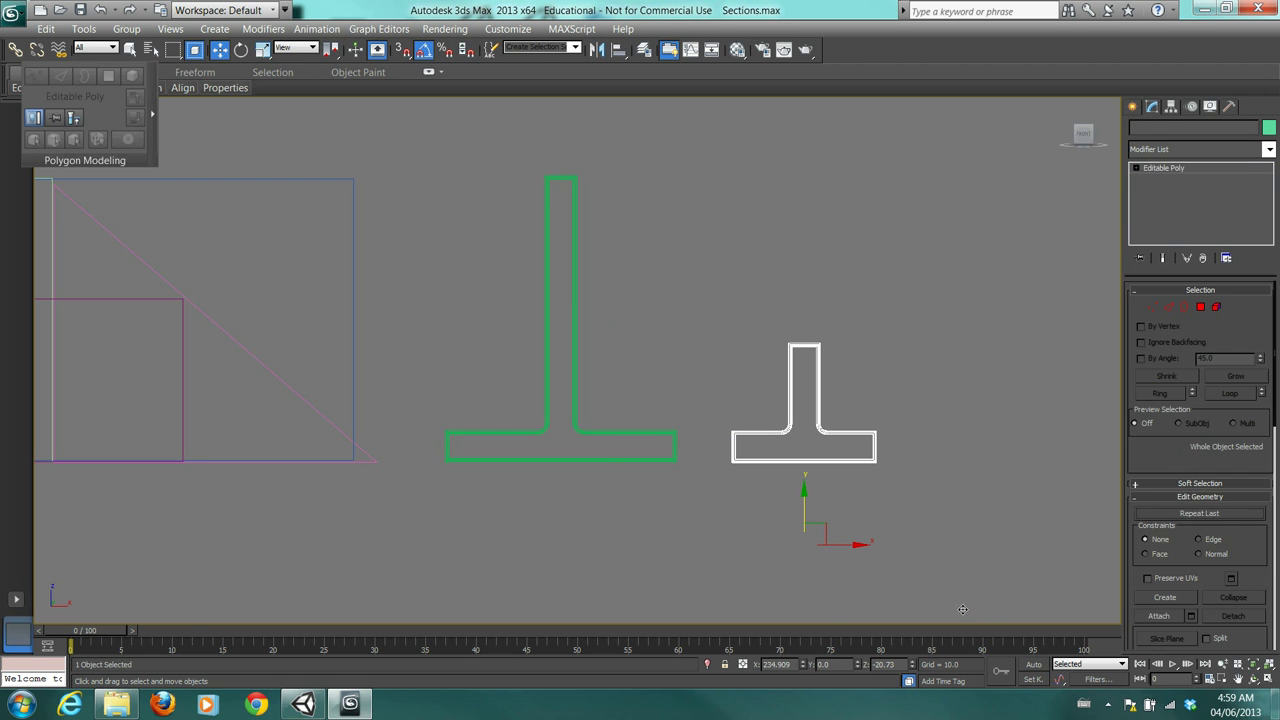
# Add a Morpher modifier to Masterfdn from the Modifier List
pyautogui.click(603, 431)
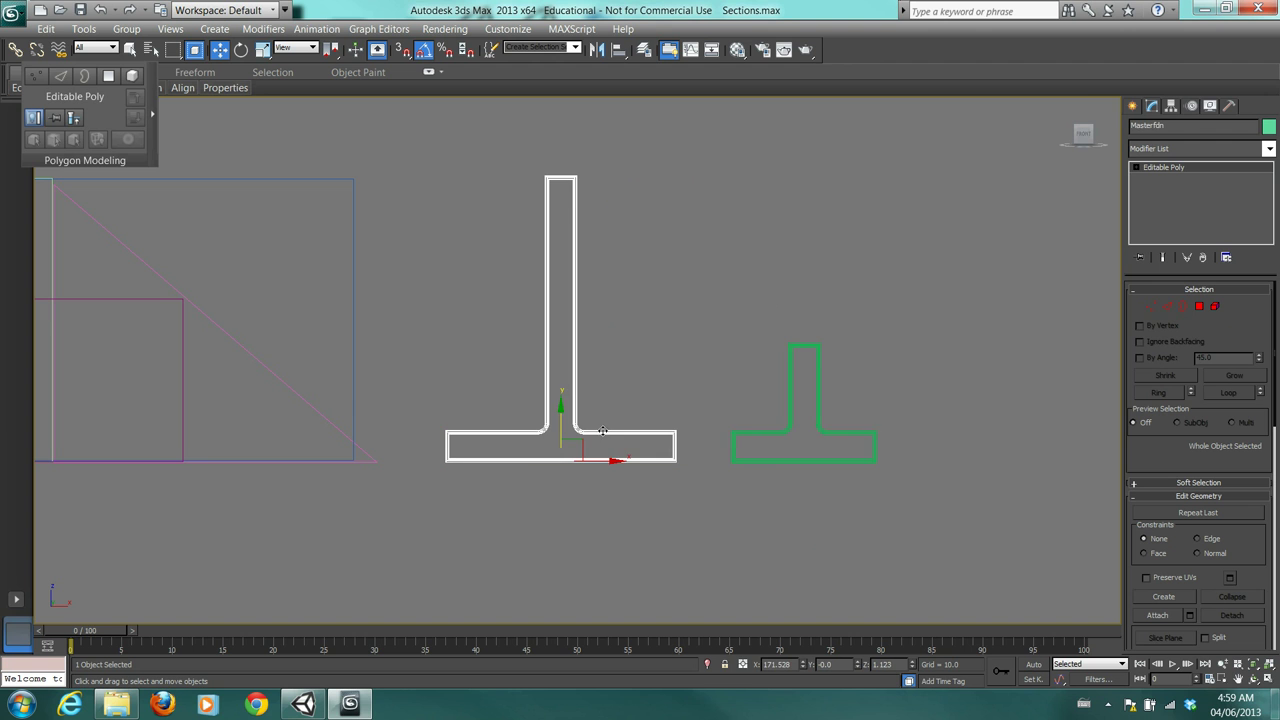
pyautogui.click(1268, 148)
pyautogui.moveTo(1272, 186); pyautogui.dragTo(1276, 330)
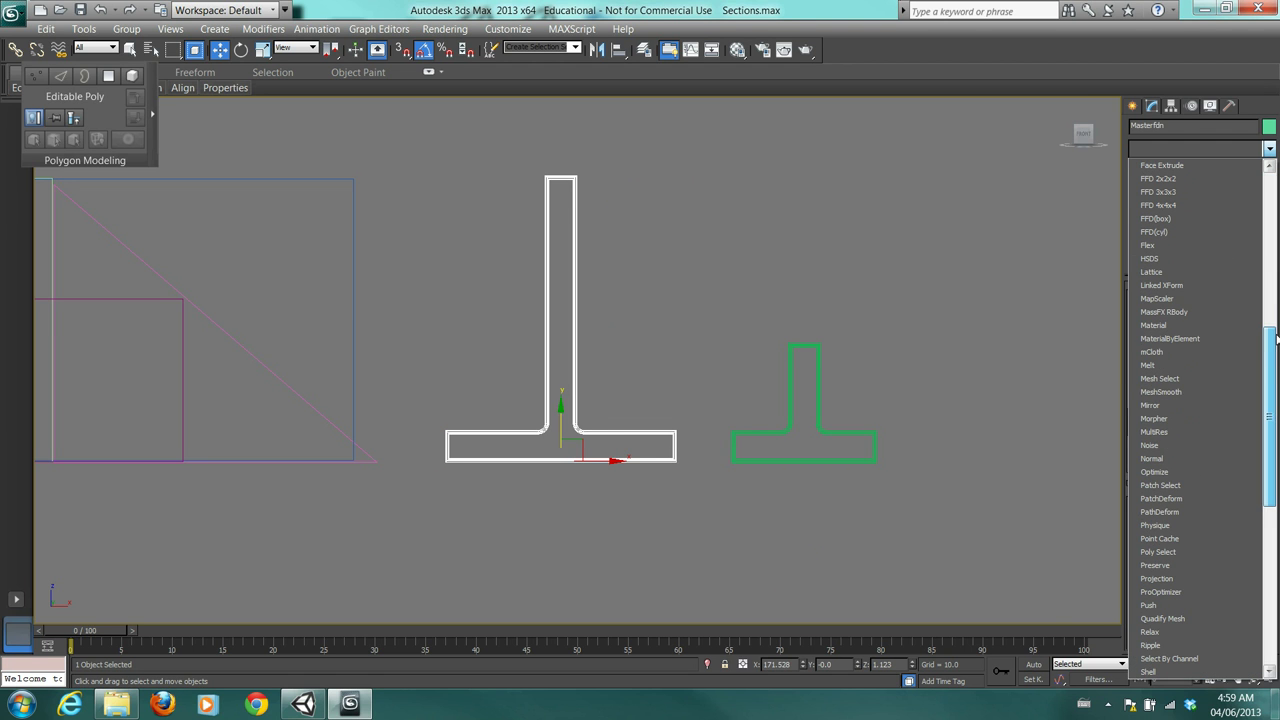
pyautogui.scroll(-2, 1199, 410)
pyautogui.click(1199, 415)
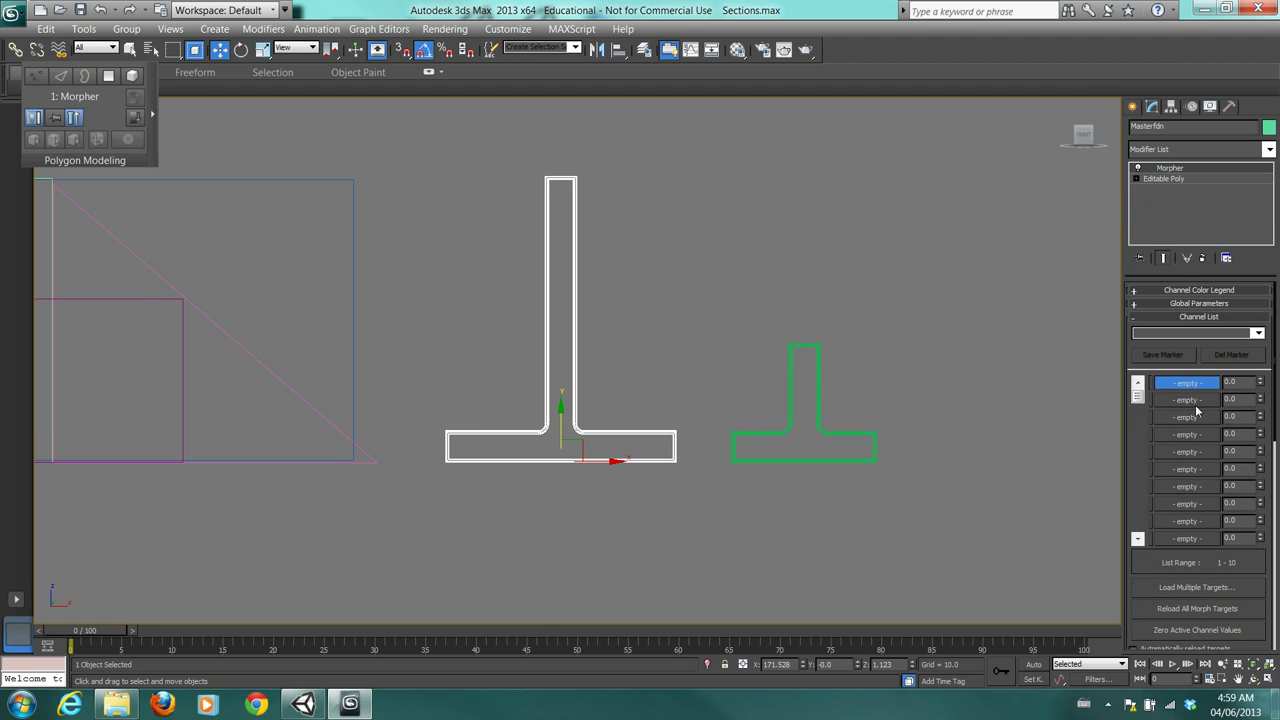
# Pick Tee003 as the target for morph channel 1, test the channel spinner, and pan the view
pyautogui.rightClick(1190, 387)
pyautogui.click(1196, 398)
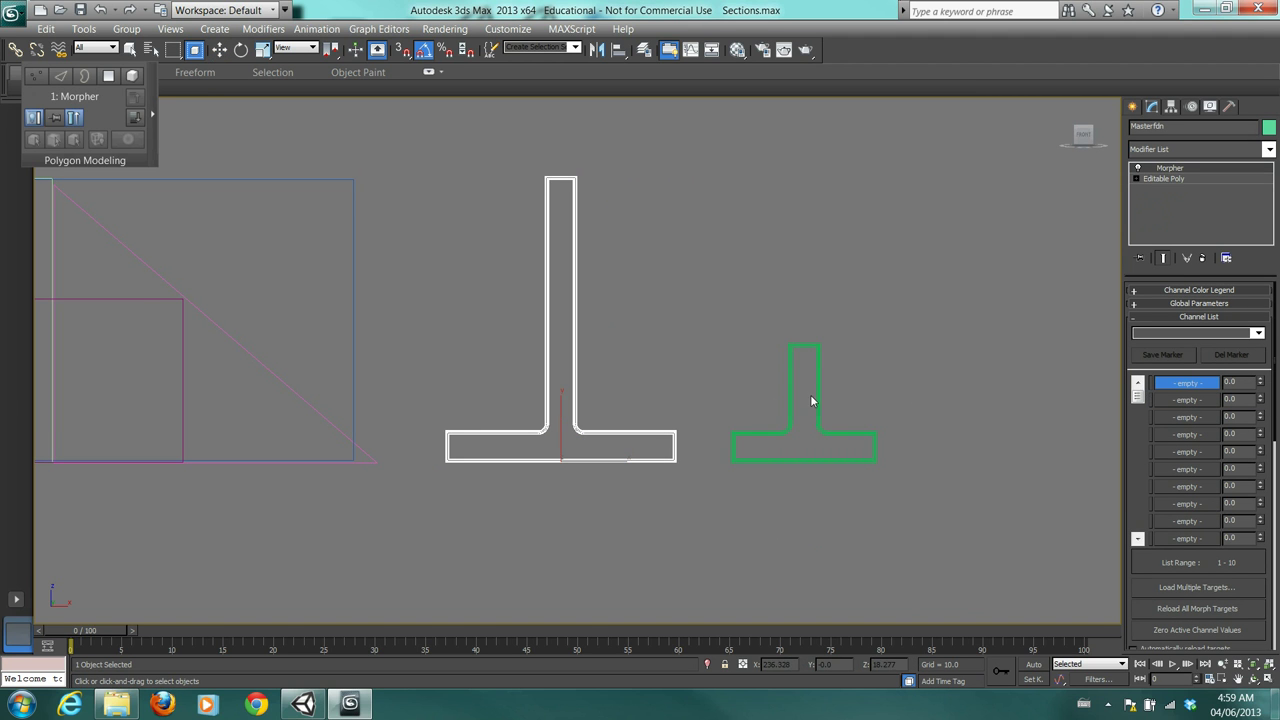
pyautogui.click(817, 400)
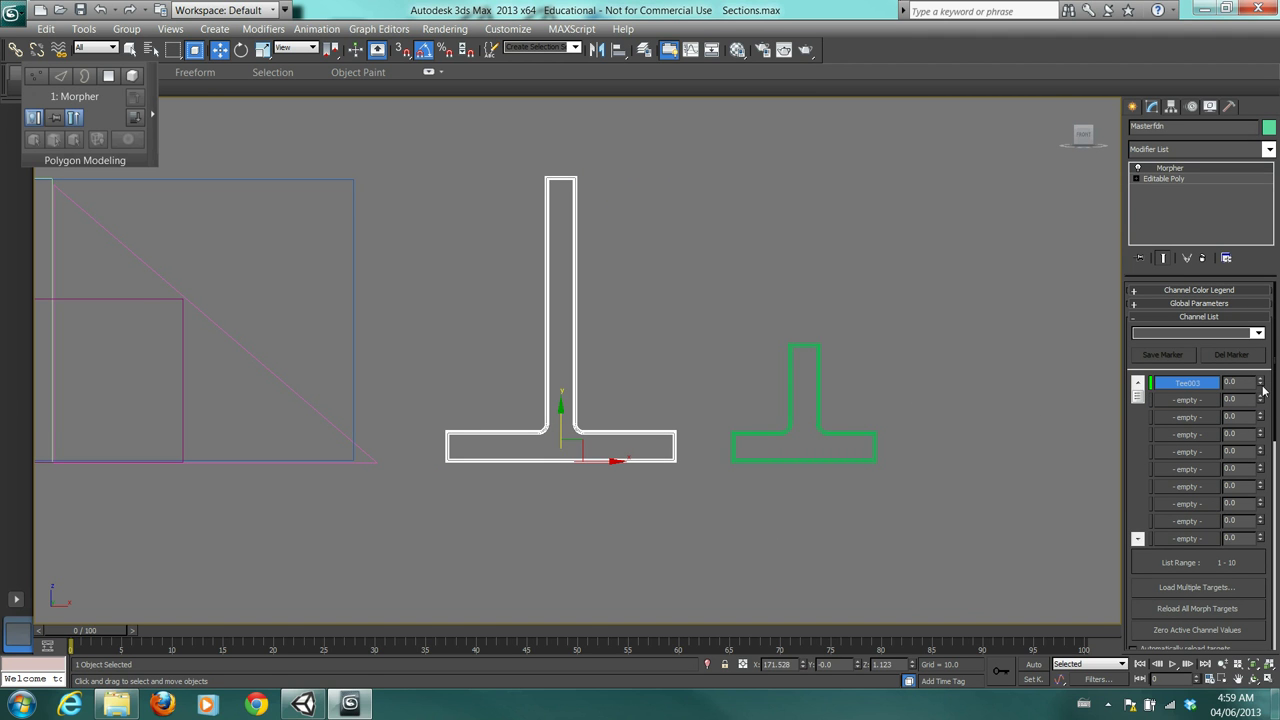
pyautogui.moveTo(1262, 387)
pyautogui.mouseDown()
pyautogui.moveTo(1247, 304)
pyautogui.moveTo(1277, 415)
pyautogui.moveTo(1258, 271)
pyautogui.moveTo(1266, 400)
pyautogui.moveTo(1203, 259)
pyautogui.moveTo(1244, 336)
pyautogui.moveTo(1246, 372)
pyautogui.mouseUp()
pyautogui.moveTo(837, 306); pyautogui.dragTo(697, 309, button='middle')
# Shift-drag Tee001 to make the copy Tee004 right of Tee003, then find Extrude in the Modifier List
pyautogui.scroll(-3, 695, 312)
pyautogui.scroll(3, 695, 318)
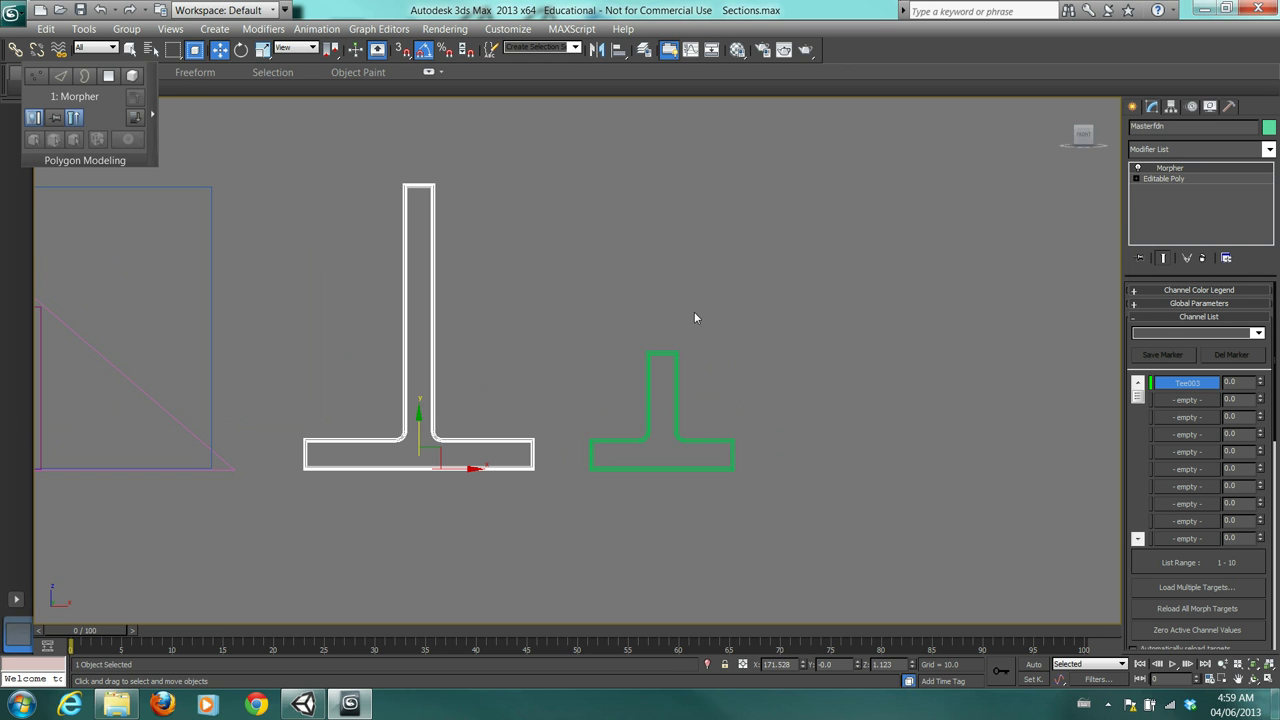
pyautogui.scroll(-3, 666, 271)
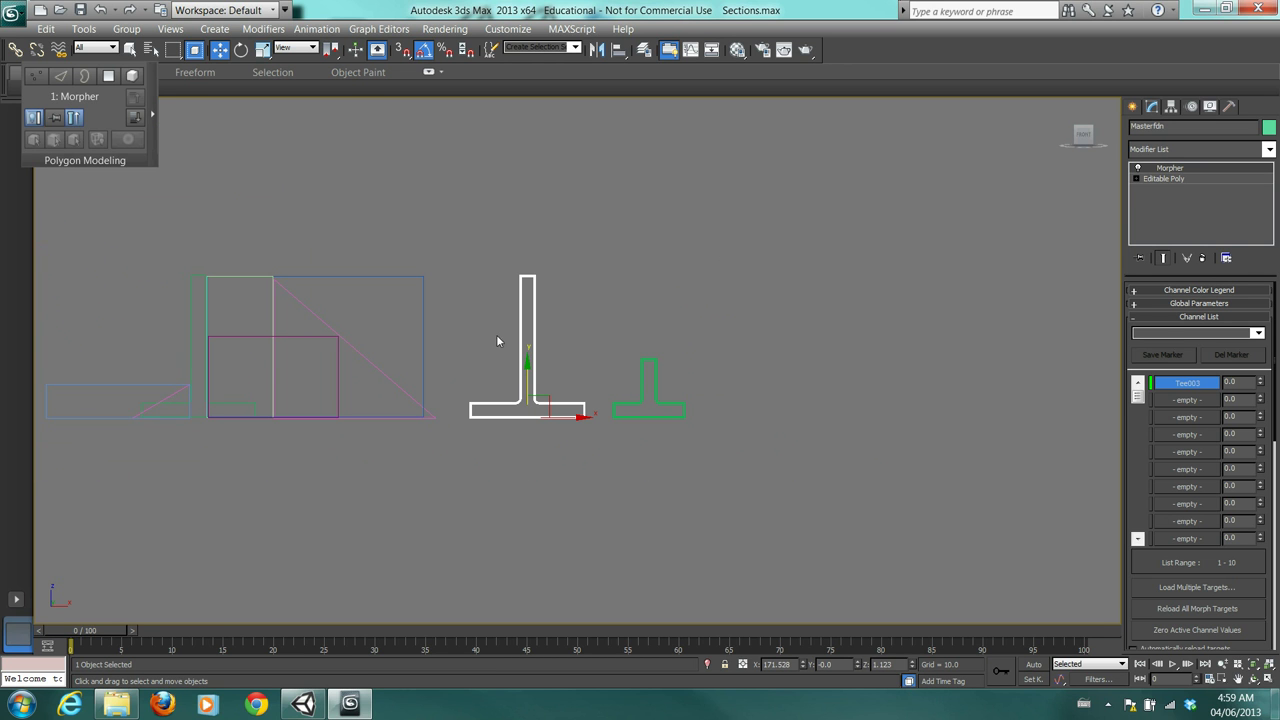
pyautogui.click(192, 342)
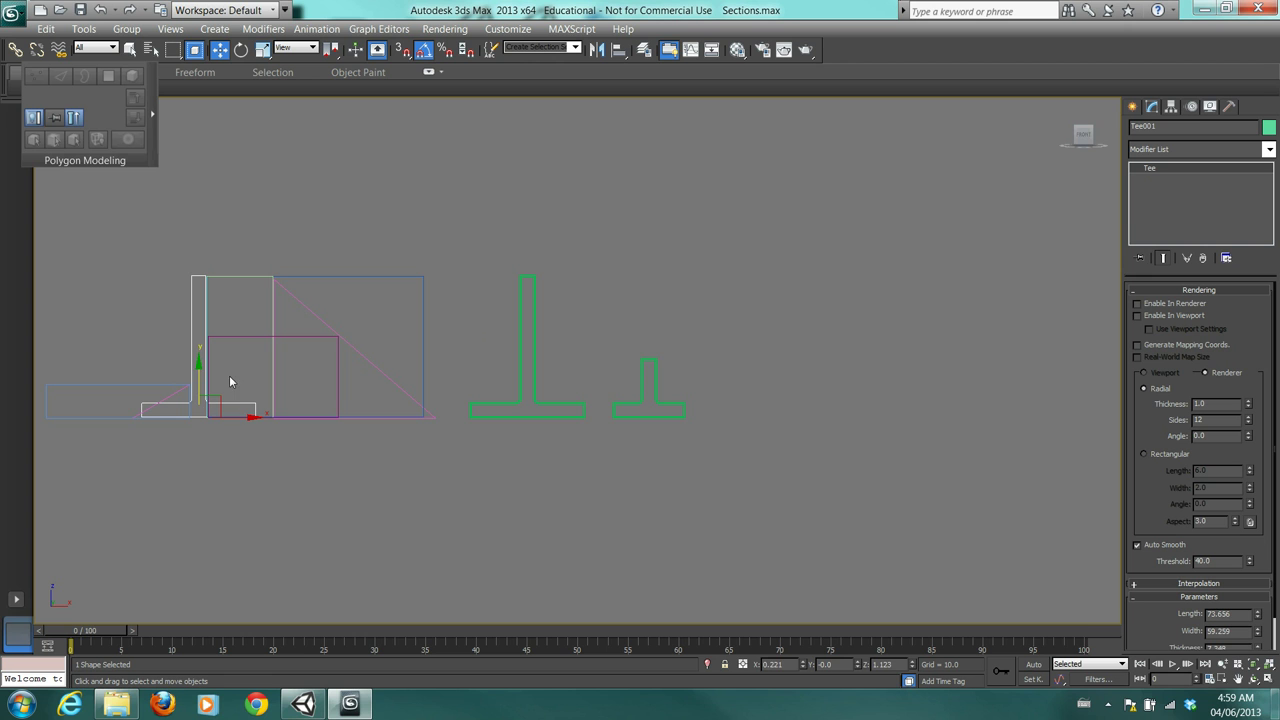
pyautogui.moveTo(250, 413); pyautogui.dragTo(862, 440)
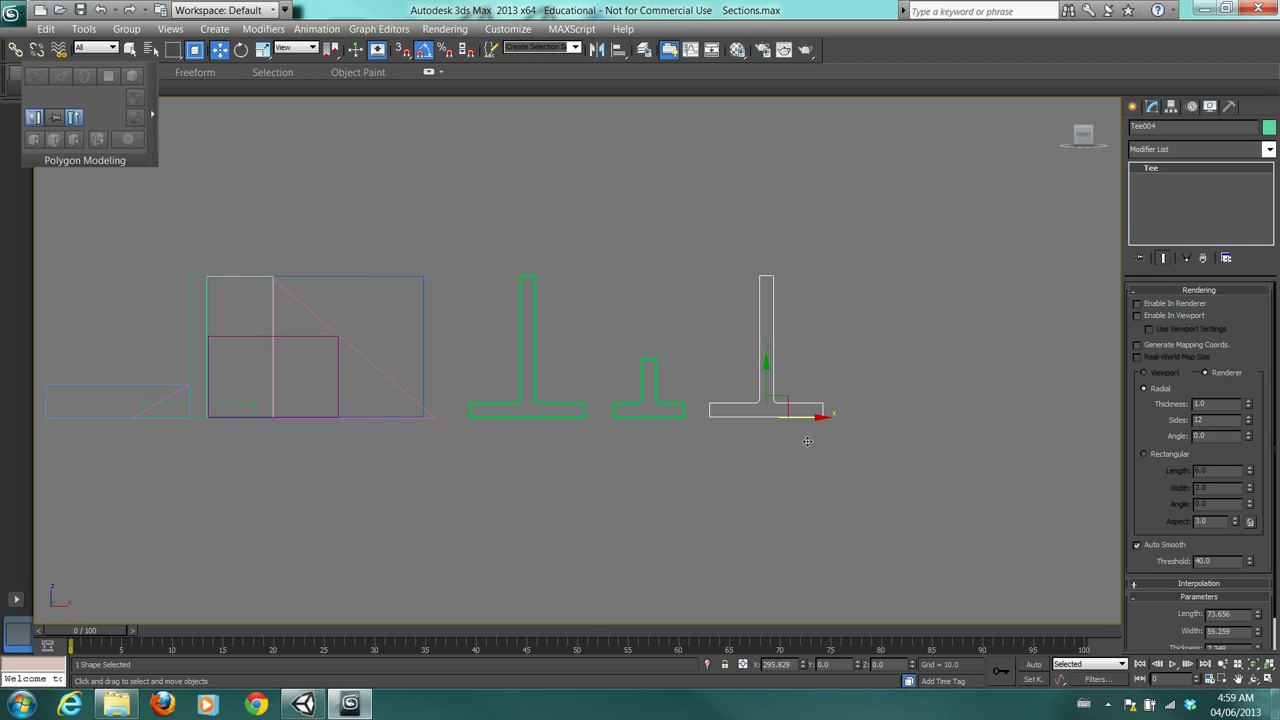
pyautogui.click(641, 421)
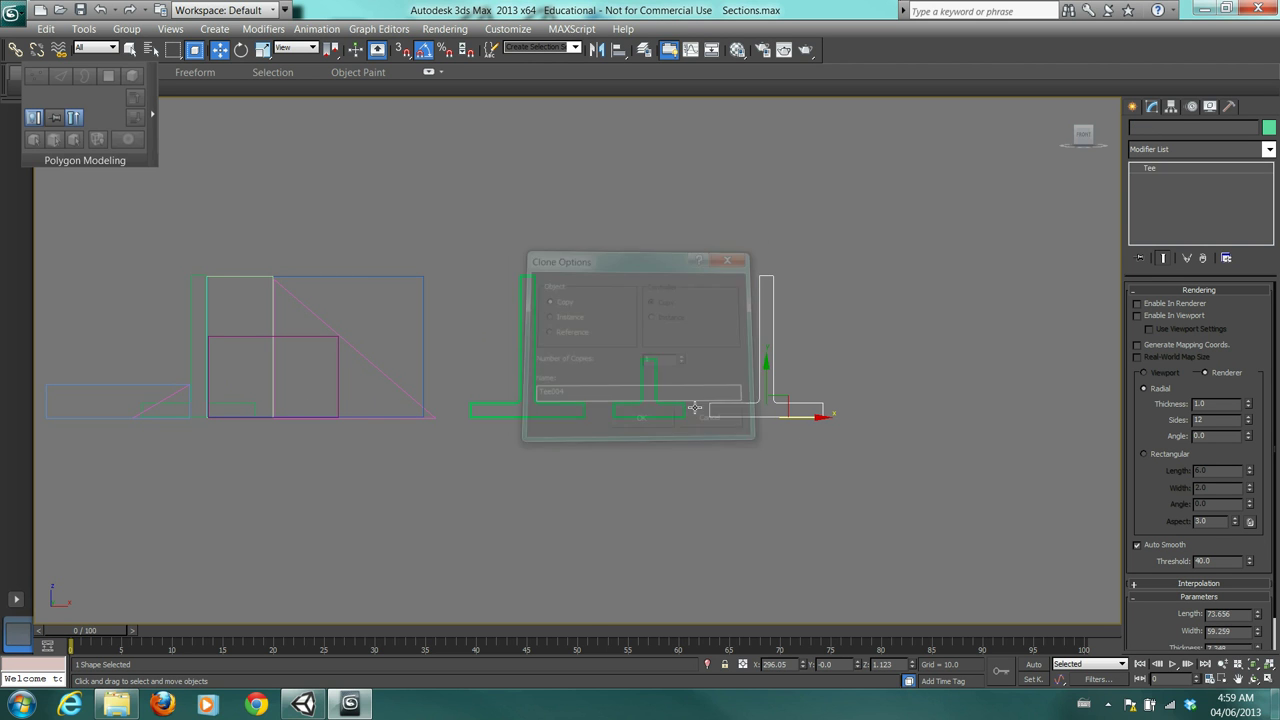
pyautogui.click(1268, 149)
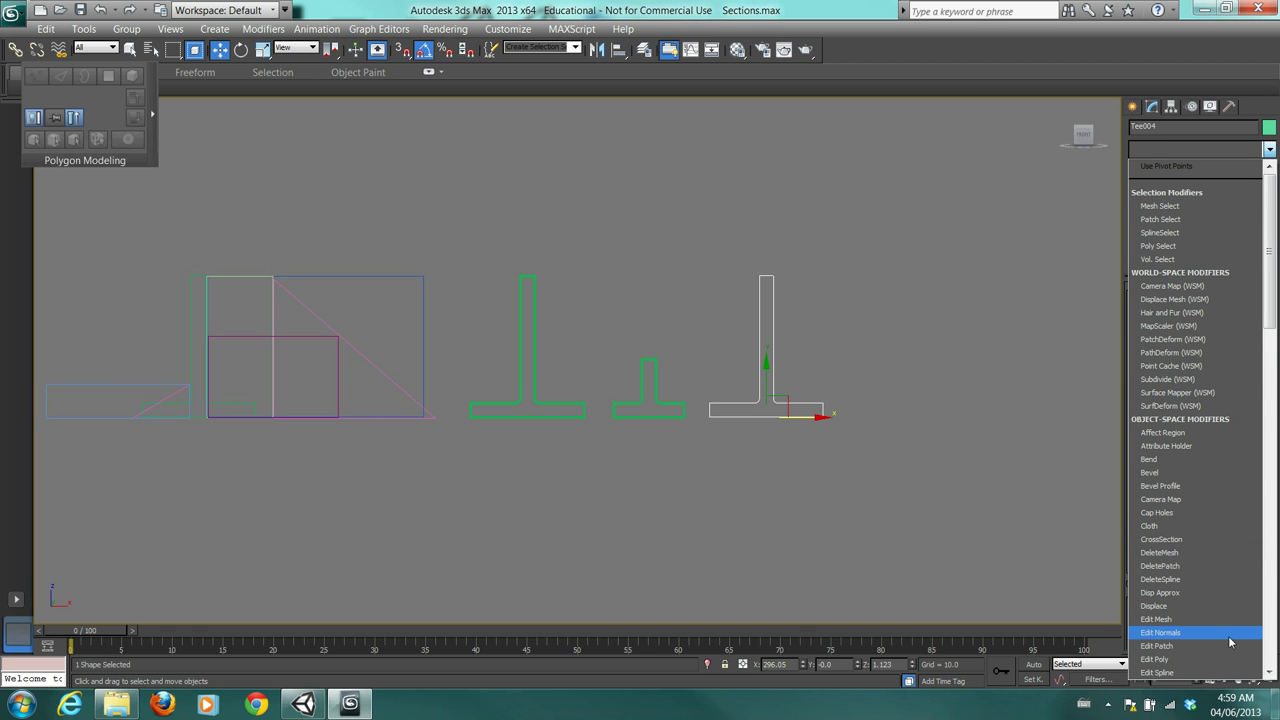
pyautogui.scroll(-2, 1228, 636)
# Extrude Tee004 with Amount 74.0, move the wall up and right, and orbit to inspect it
pyautogui.click(1196, 593)
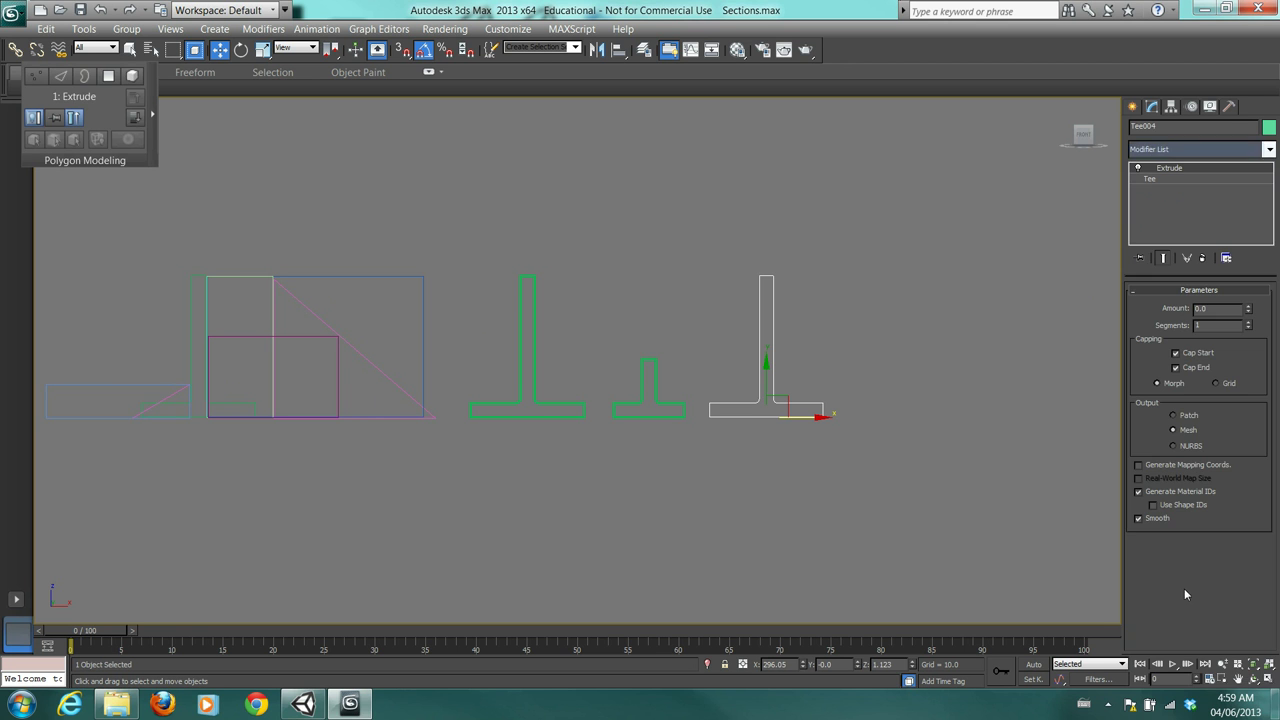
pyautogui.keyDown('alt'); pyautogui.moveTo(1026, 496); pyautogui.dragTo(914, 463, button='middle'); pyautogui.keyUp('alt')
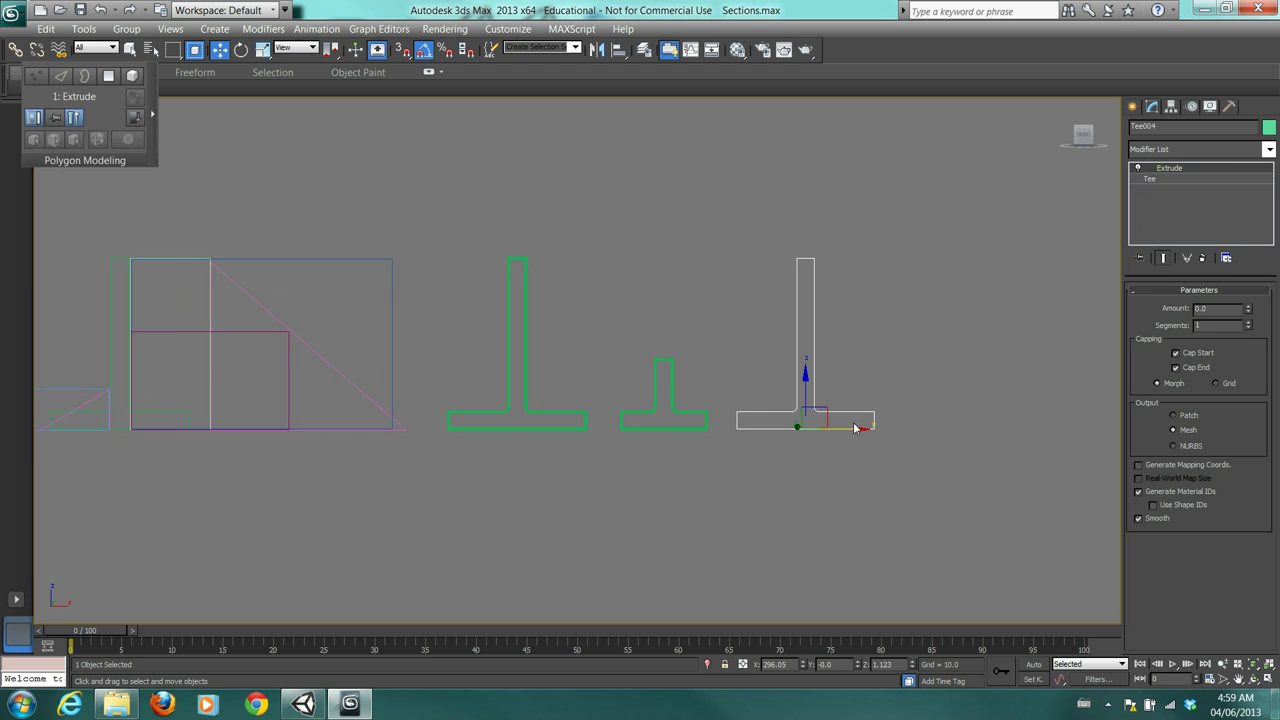
pyautogui.keyDown('alt'); pyautogui.moveTo(851, 428); pyautogui.dragTo(772, 457, button='middle'); pyautogui.keyUp('alt')
pyautogui.moveTo(1248, 311); pyautogui.dragTo(1204, 216)
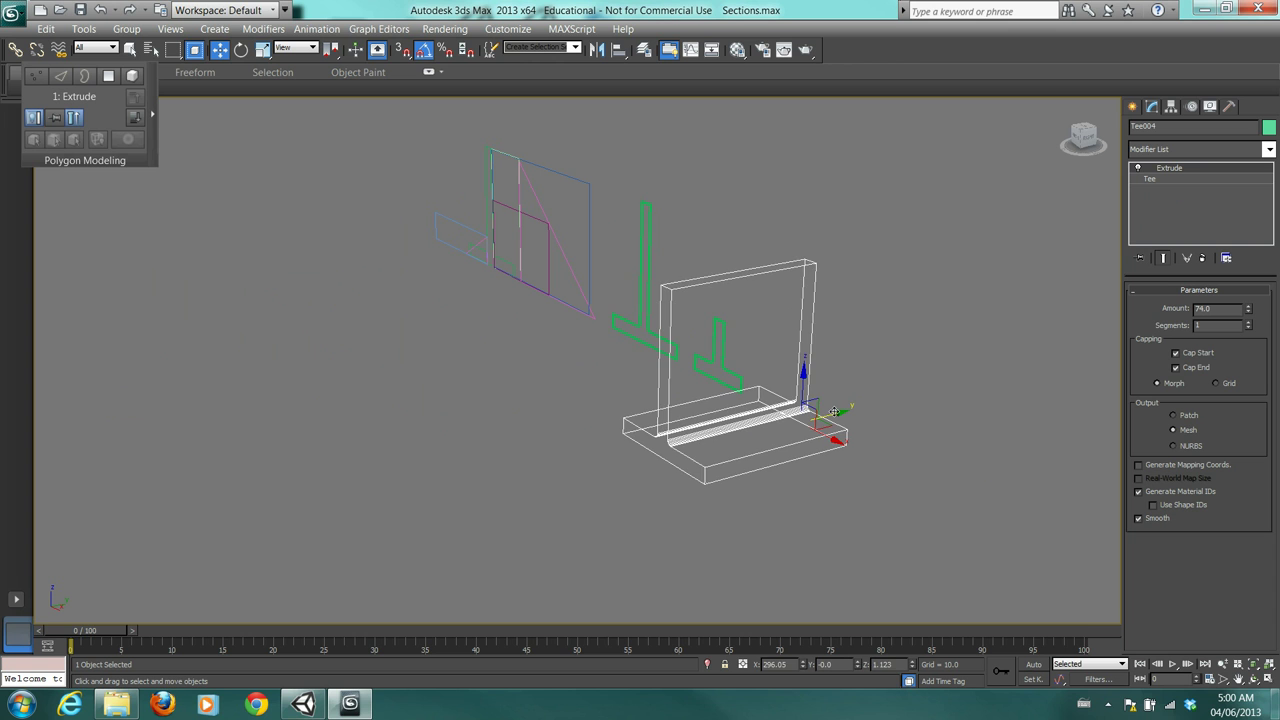
pyautogui.moveTo(831, 425); pyautogui.dragTo(948, 402)
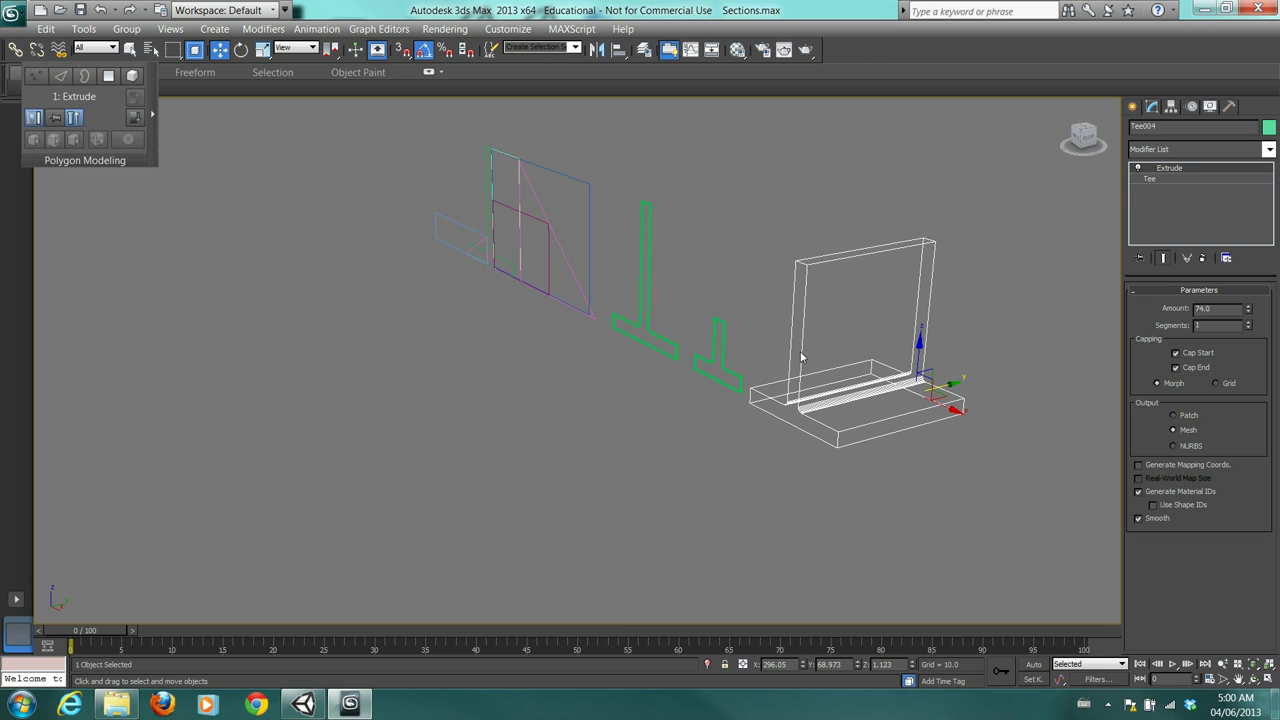
pyautogui.keyDown('alt'); pyautogui.moveTo(758, 330); pyautogui.dragTo(836, 346, button='middle'); pyautogui.keyUp('alt')
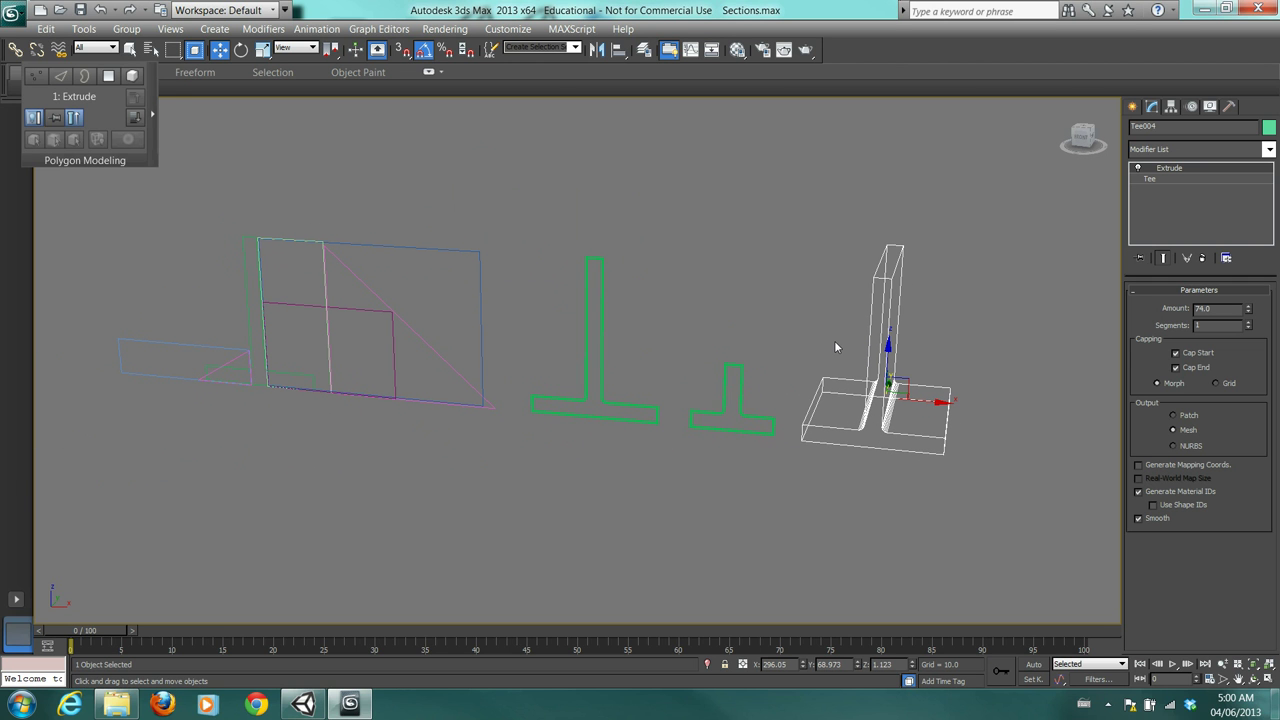